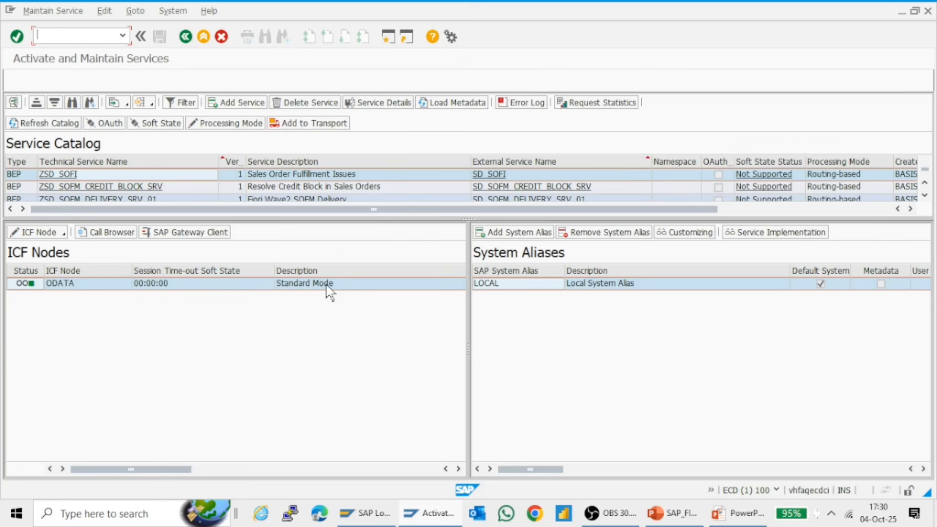
# Call the ZSD_SOFI OData service in the browser, allowing access to its URL and remembering the decision
pyautogui.click(124, 179)
pyautogui.click(213, 238)
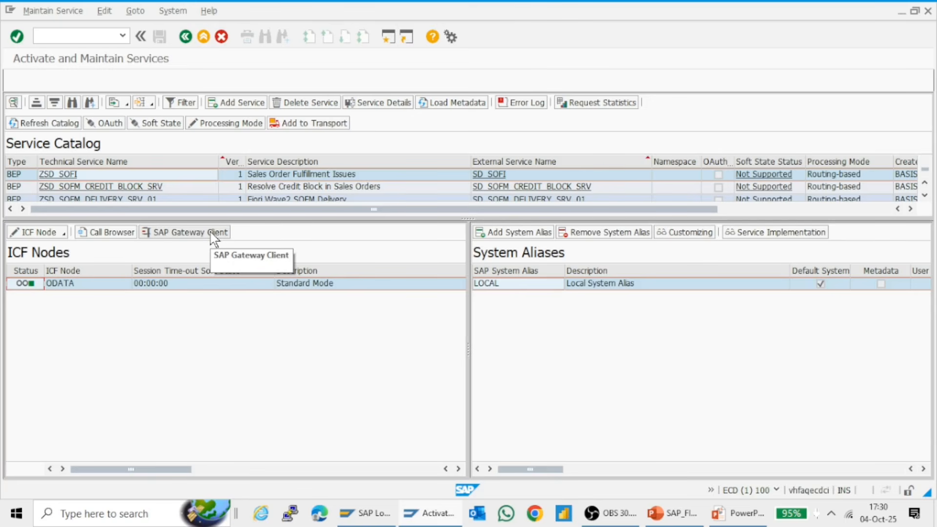
pyautogui.click(212, 235)
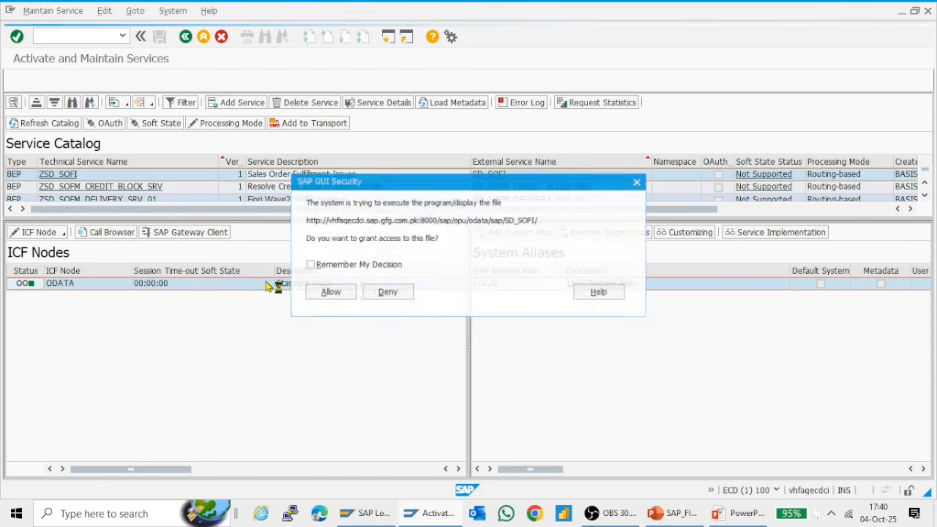
pyautogui.click(325, 264)
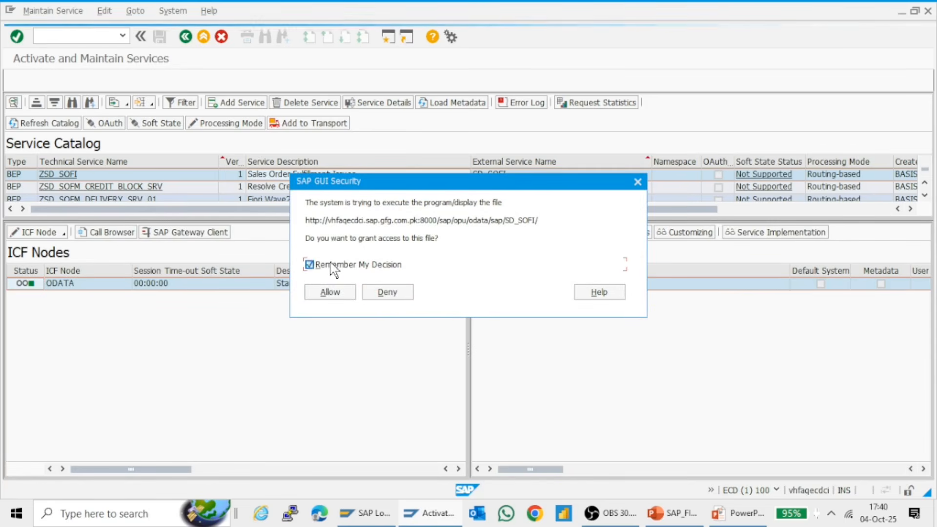
pyautogui.click(323, 293)
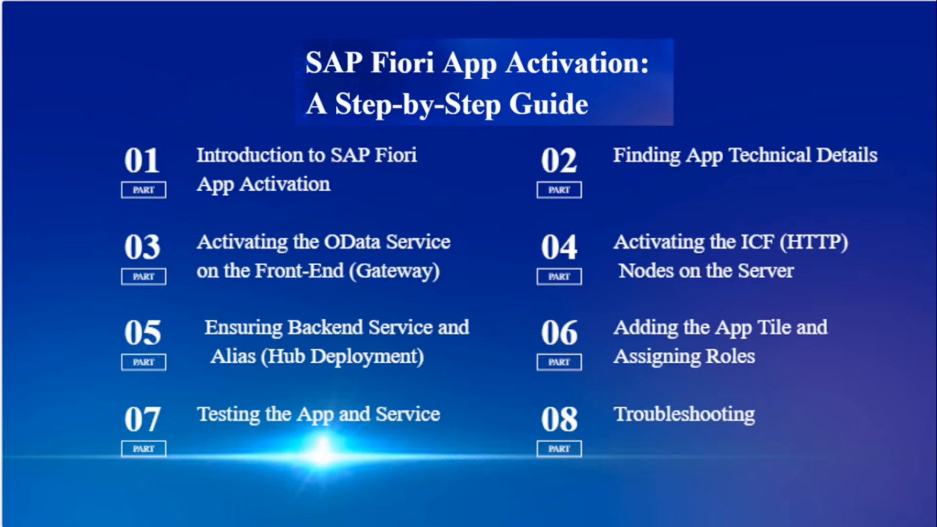
# Switch back to SAP GUI and open Role Maintenance (PFCG) in a new GUI window
pyautogui.hotkey('alt', 'Tab')
pyautogui.hotkey('alt', 'Tab')
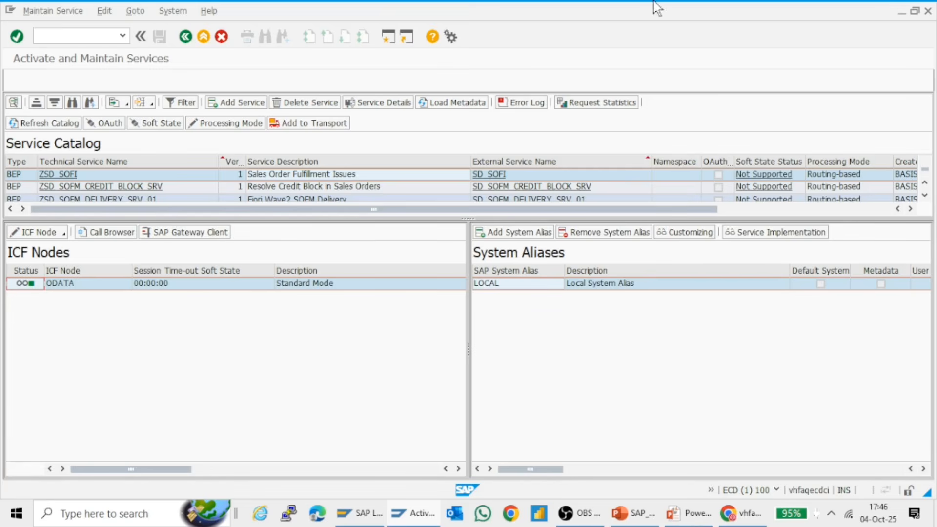
pyautogui.click(388, 38)
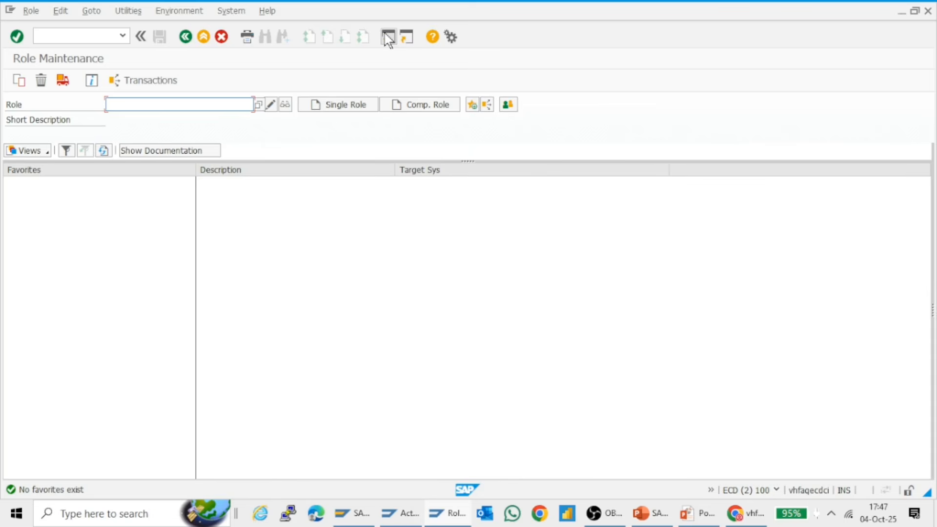
# Choose the role Y_ABAP_CUST and open it in display mode
pyautogui.press('BackSpace')
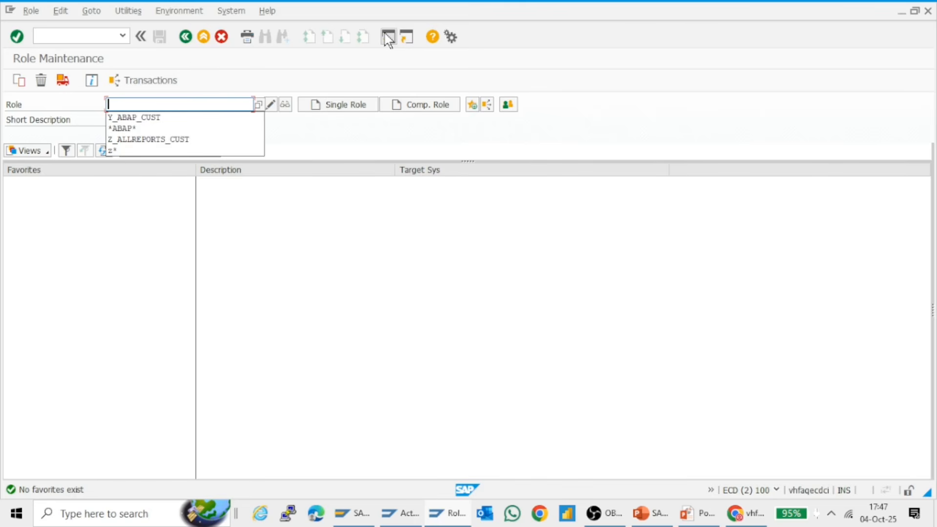
pyautogui.press('Down')
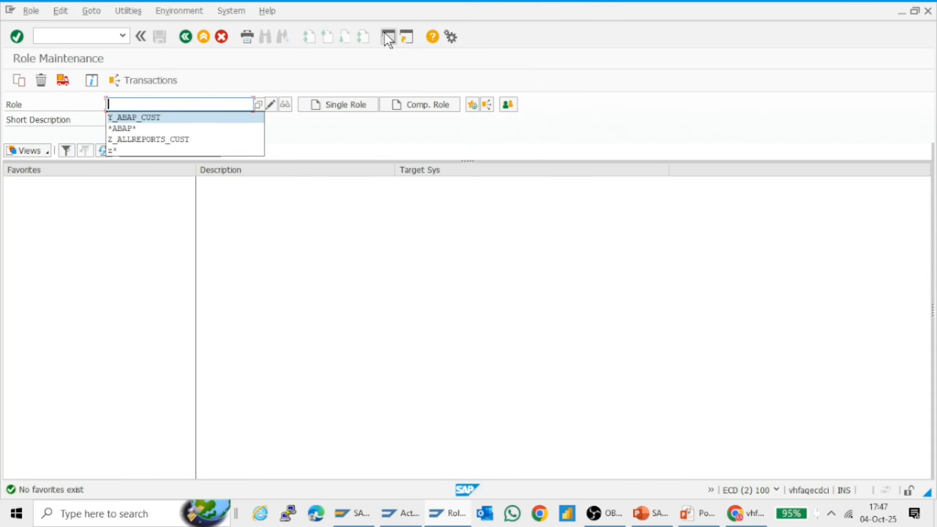
pyautogui.press('Return')
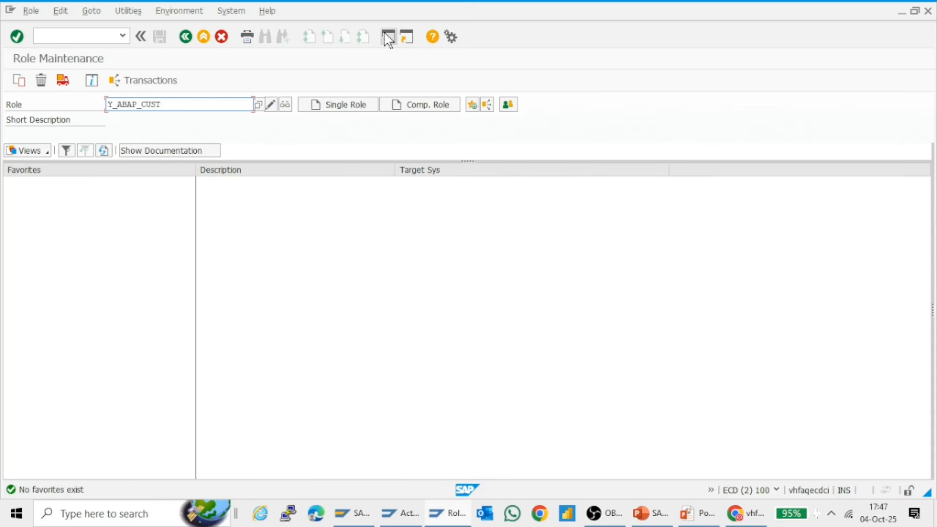
pyautogui.press('Return')
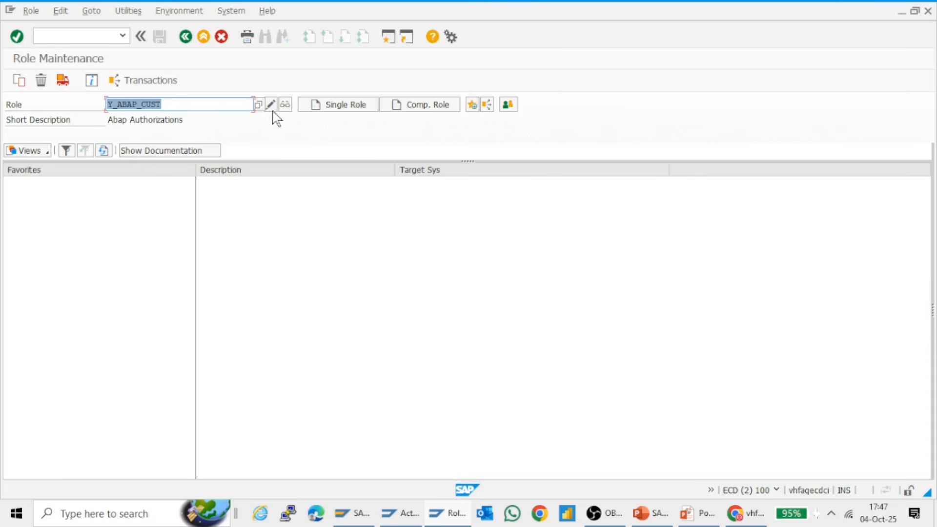
pyautogui.click(285, 105)
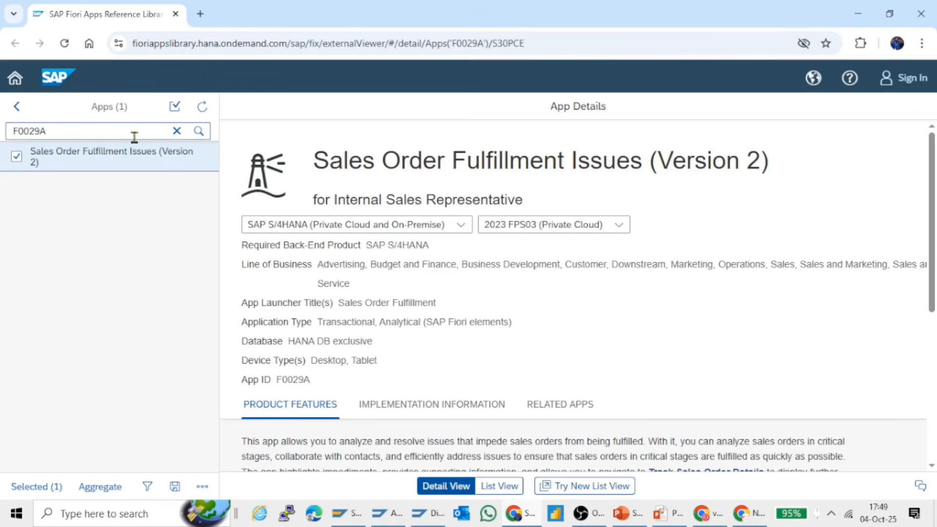
# Replace the app search in the SAP Fiori Apps Reference Library with "order fulfil" and run it
pyautogui.click(178, 132)
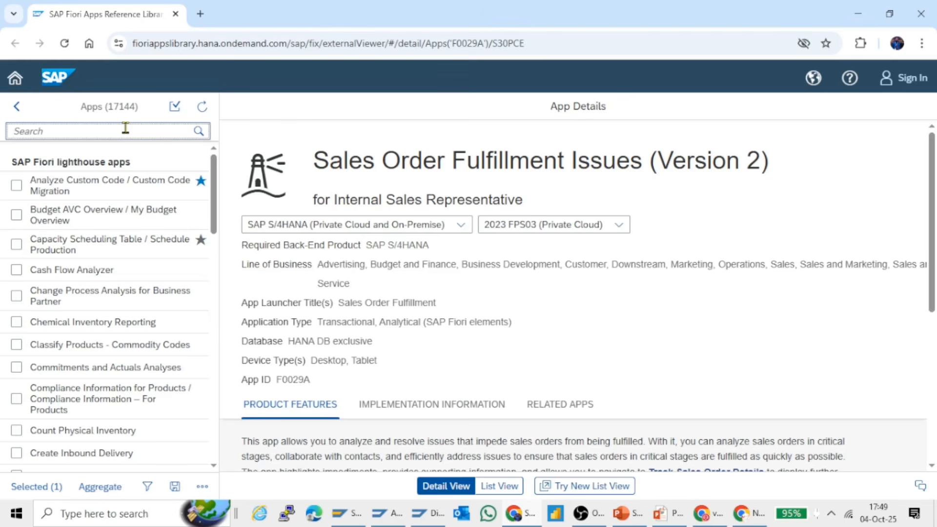
pyautogui.write('order fulfil')
pyautogui.press('Return')
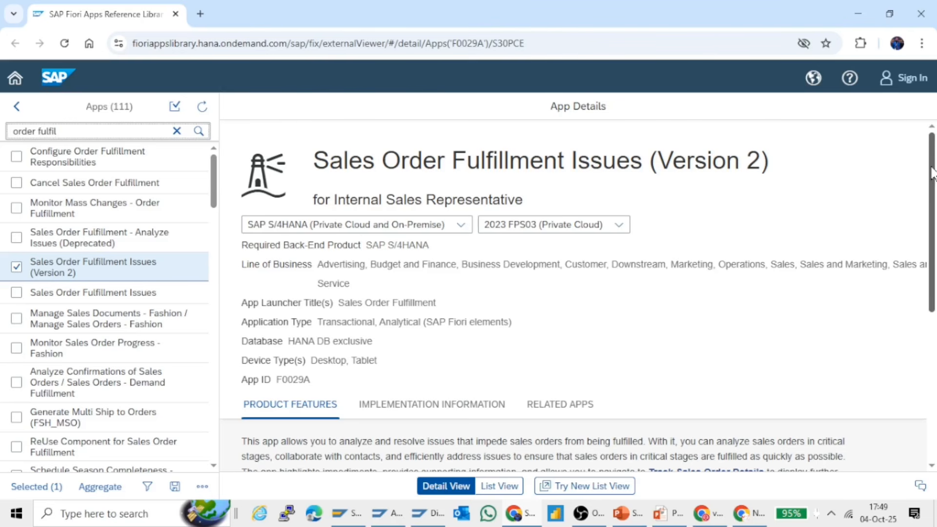
# Show the implementation information of Sales Order Fulfillment Issues (Version 2) and expand its Configuration section
pyautogui.moveTo(932, 174); pyautogui.dragTo(932, 252)
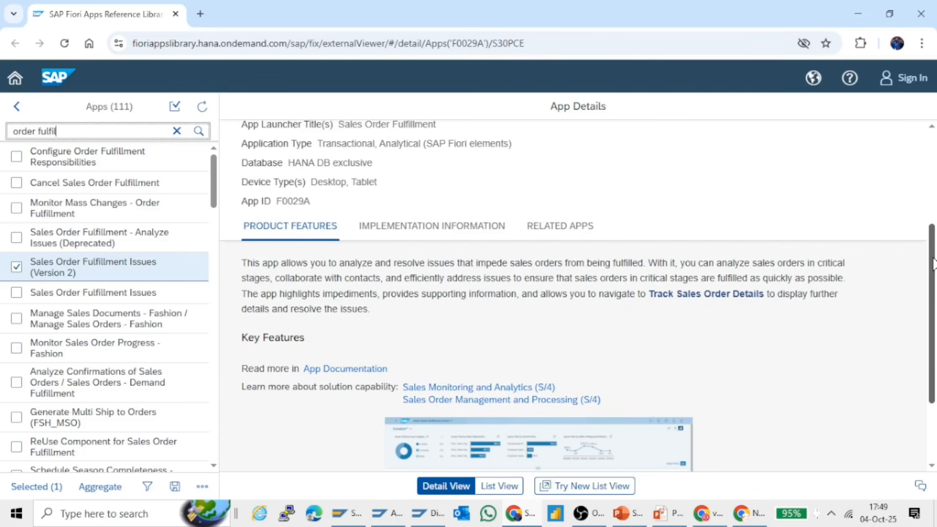
pyautogui.scroll(-1, 931, 266)
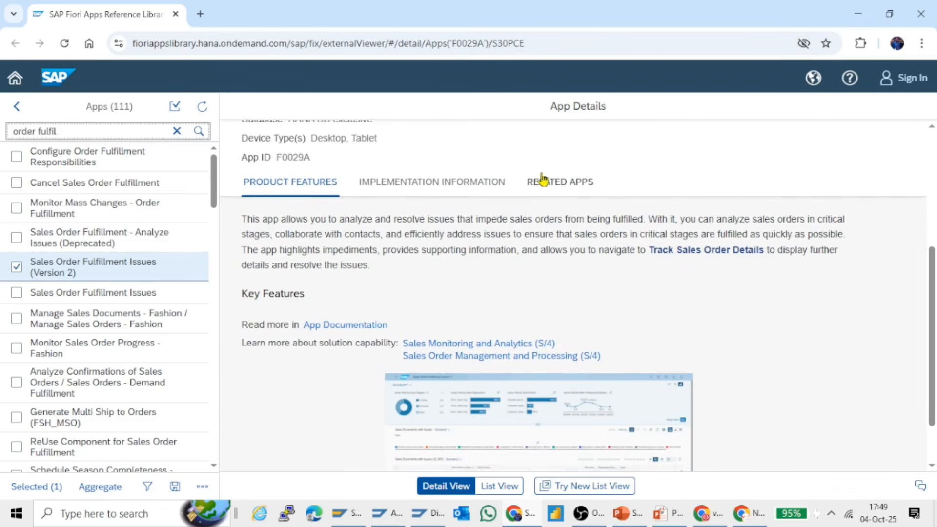
pyautogui.click(469, 189)
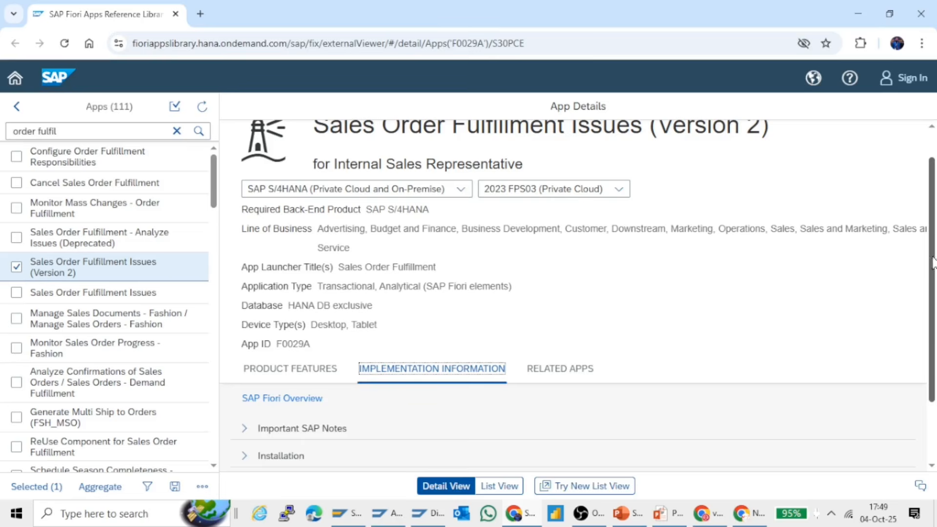
pyautogui.scroll(-2, 932, 264)
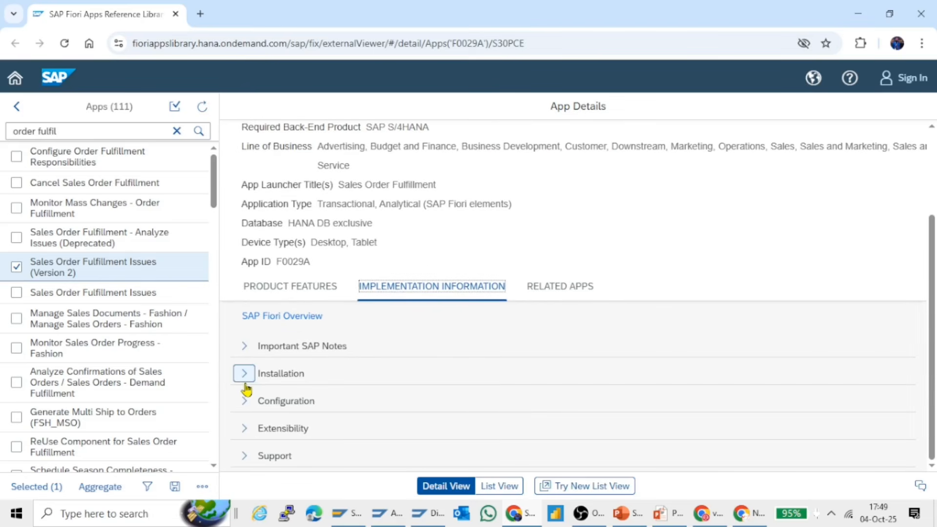
pyautogui.click(244, 400)
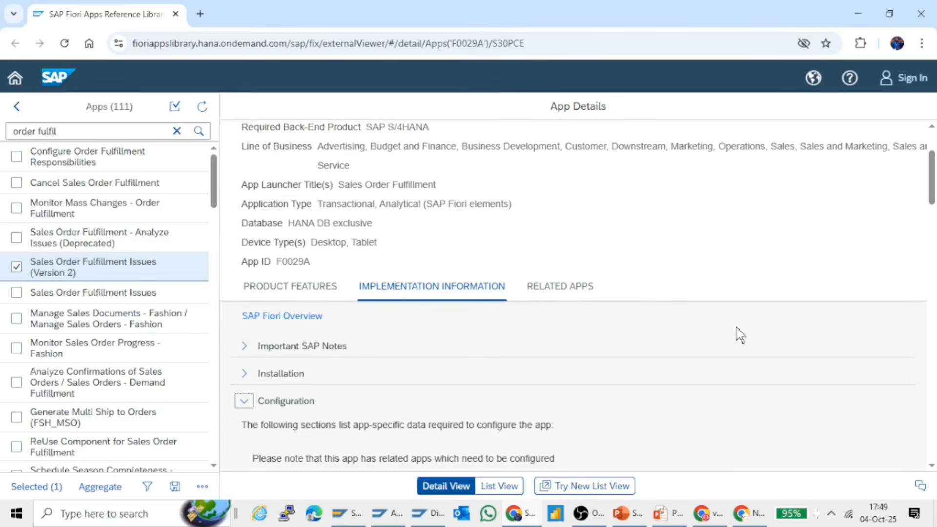
# Locate the app's OData service in the configuration details and select its name, SD_SOFI
pyautogui.scroll(-3, 933, 190)
pyautogui.moveTo(934, 191); pyautogui.dragTo(934, 239)
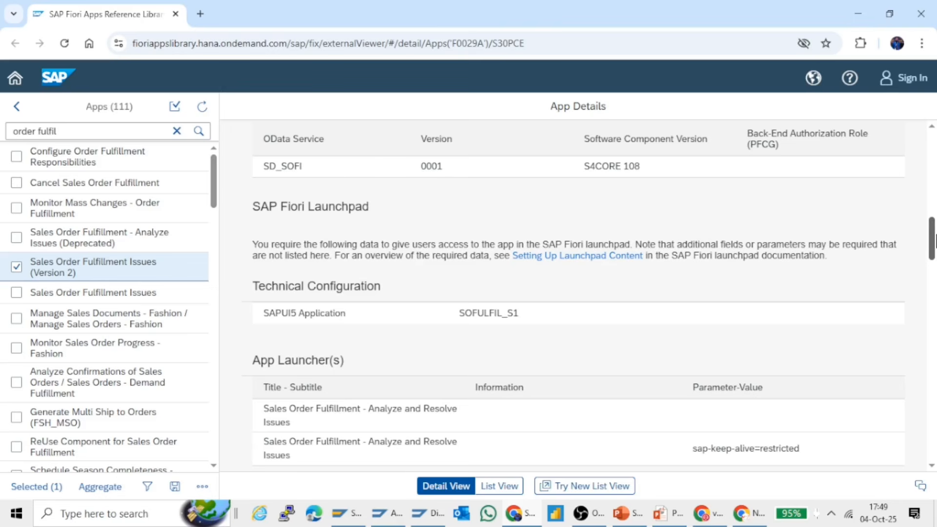
pyautogui.click(312, 172)
pyautogui.moveTo(309, 167); pyautogui.dragTo(260, 170)
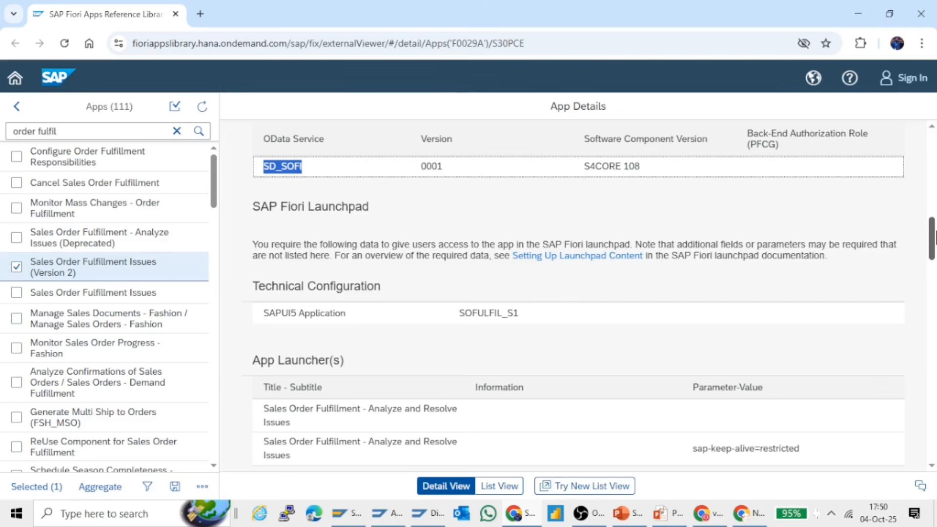
# Copy the technical catalog ID SAP_TC_CEC_SD_COMMON and switch back to the displayed role in SAP GUI
pyautogui.moveTo(933, 229); pyautogui.dragTo(934, 319)
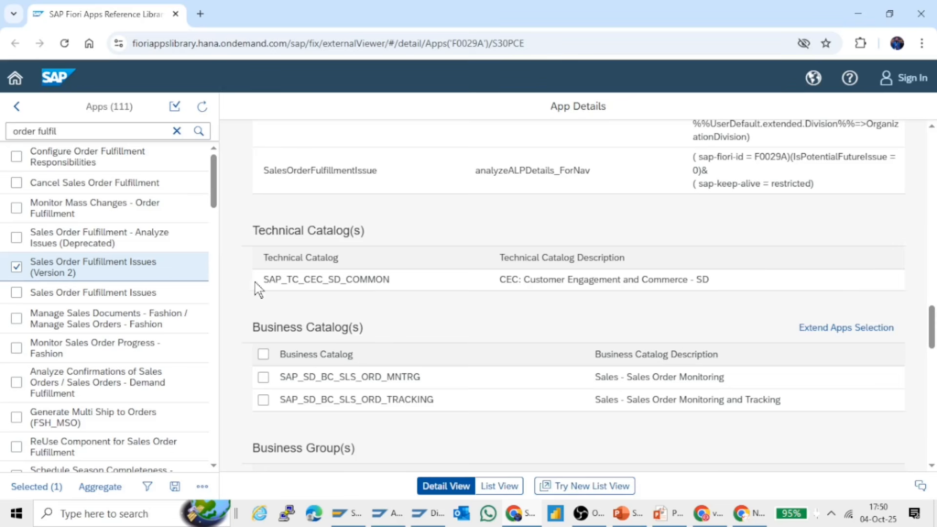
pyautogui.moveTo(263, 281); pyautogui.dragTo(397, 281)
pyautogui.hotkey('ctrl', 'c')
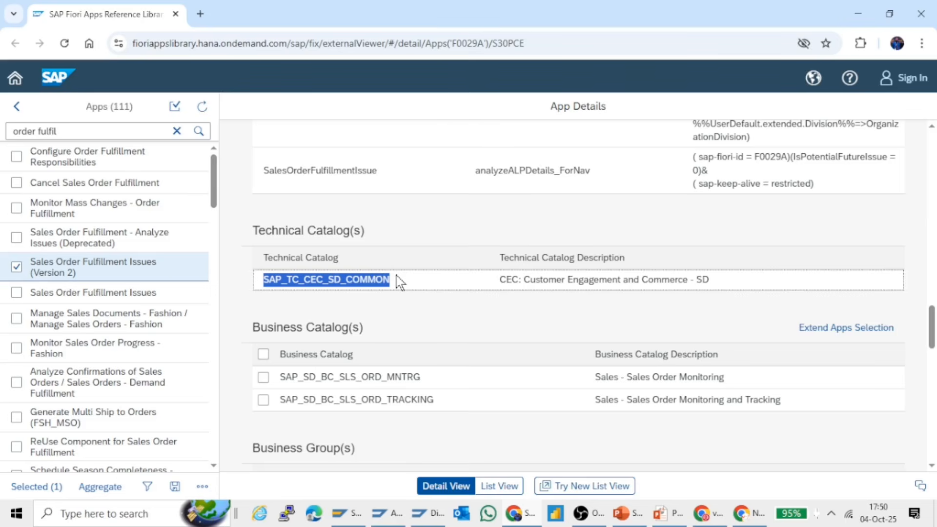
pyautogui.hotkey('alt', 'Tab')
pyautogui.hotkey('alt', 'Tab')
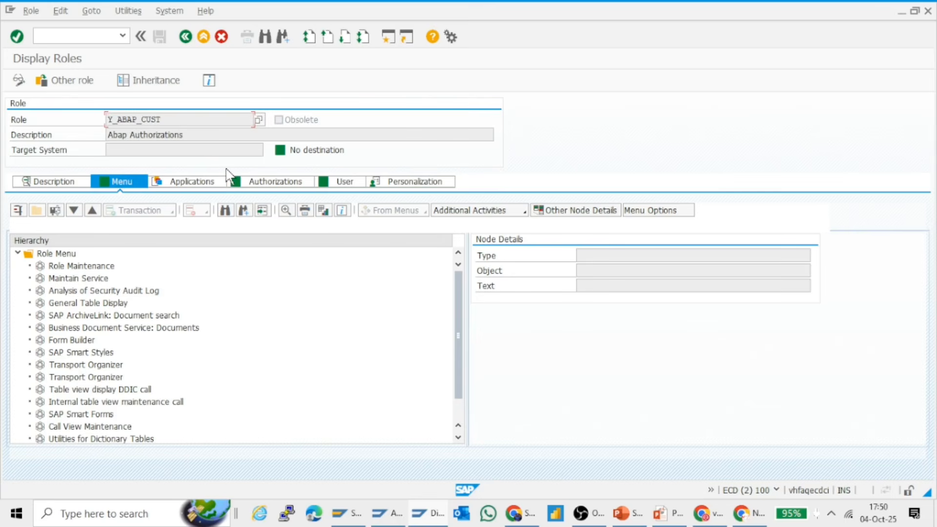
# Put the role Y_ABAP_CUST in change mode and add the Fiori launchpad catalog SAP_TC_CEC_SD_COMMON from the local front-end server to its menu
pyautogui.click(19, 81)
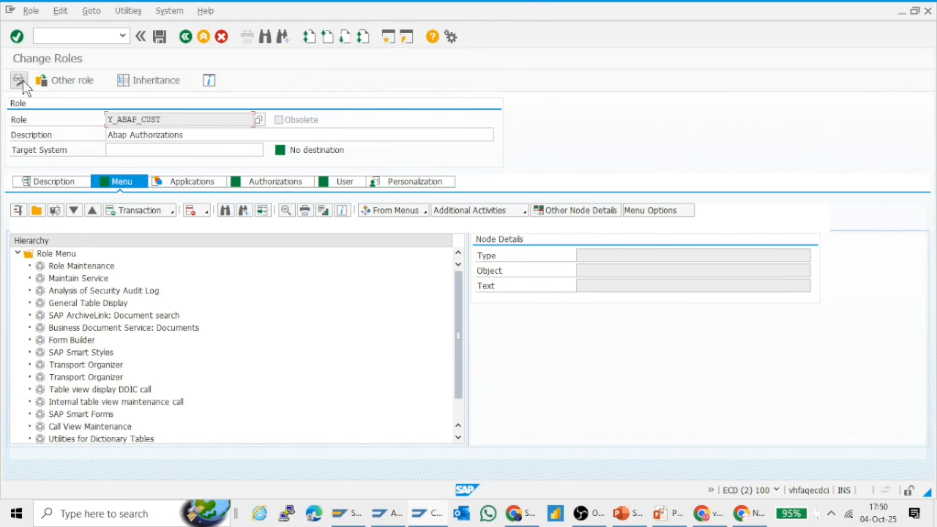
pyautogui.click(173, 210)
pyautogui.moveTo(262, 303)
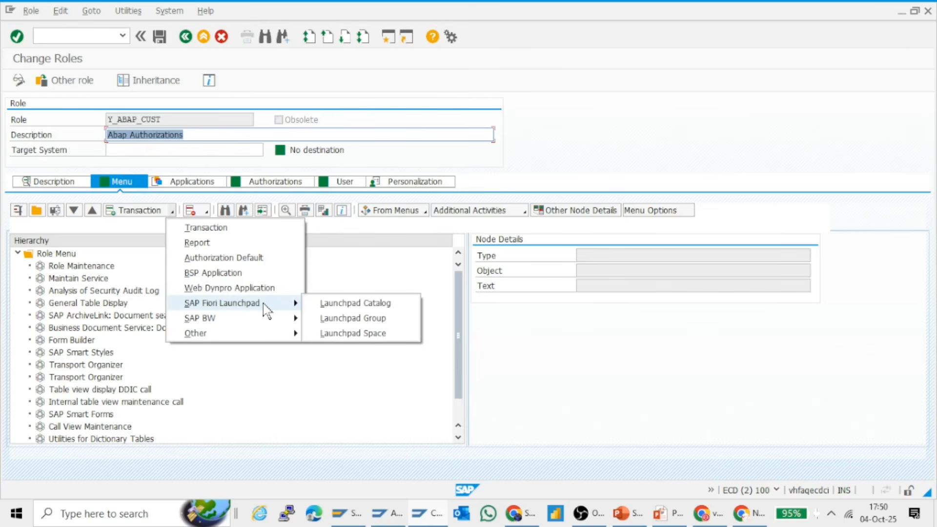
pyautogui.click(333, 303)
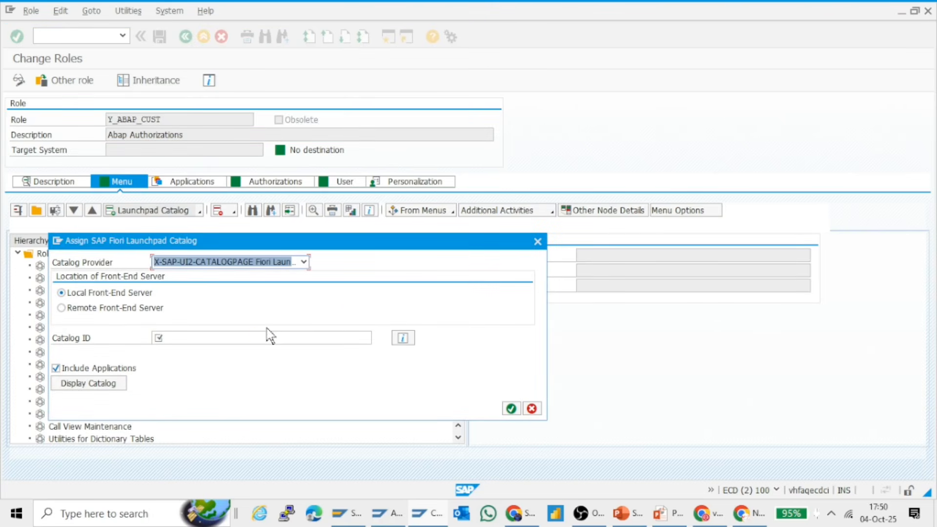
pyautogui.click(254, 336)
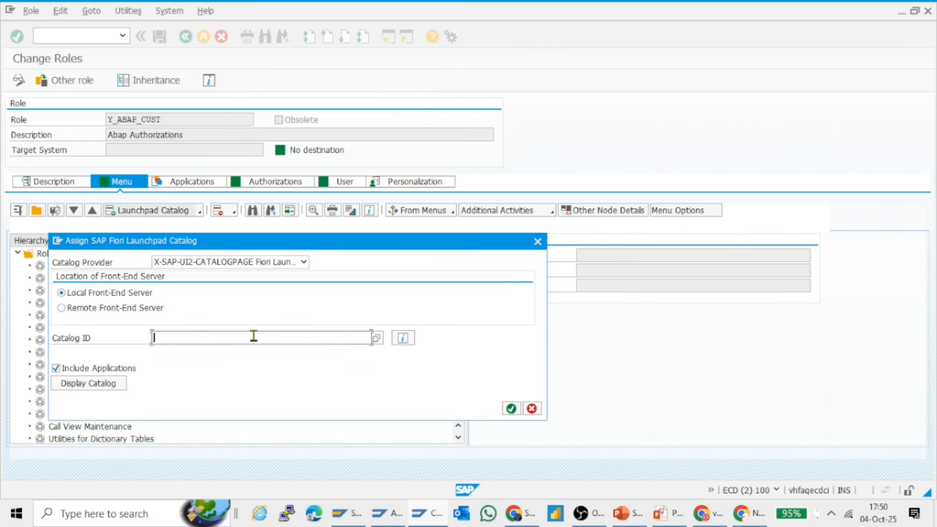
pyautogui.hotkey('ctrl', 'v')
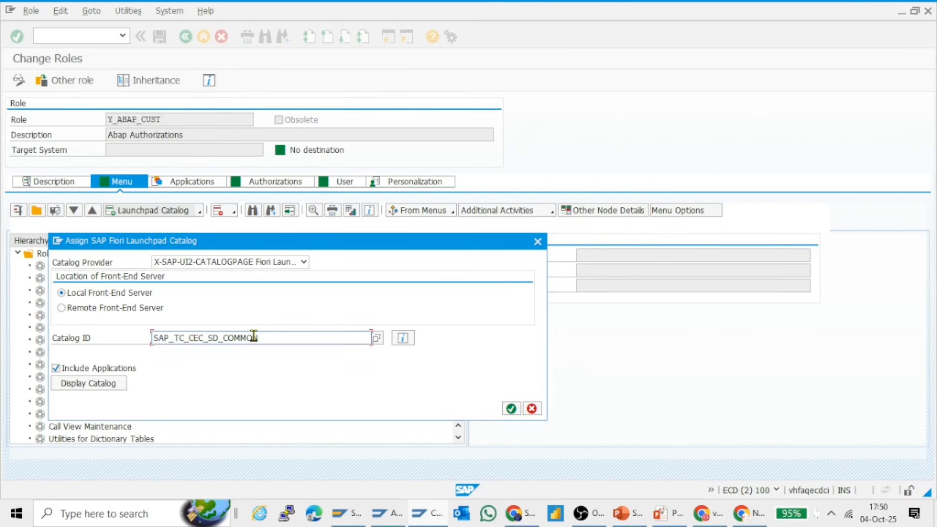
pyautogui.press('Return')
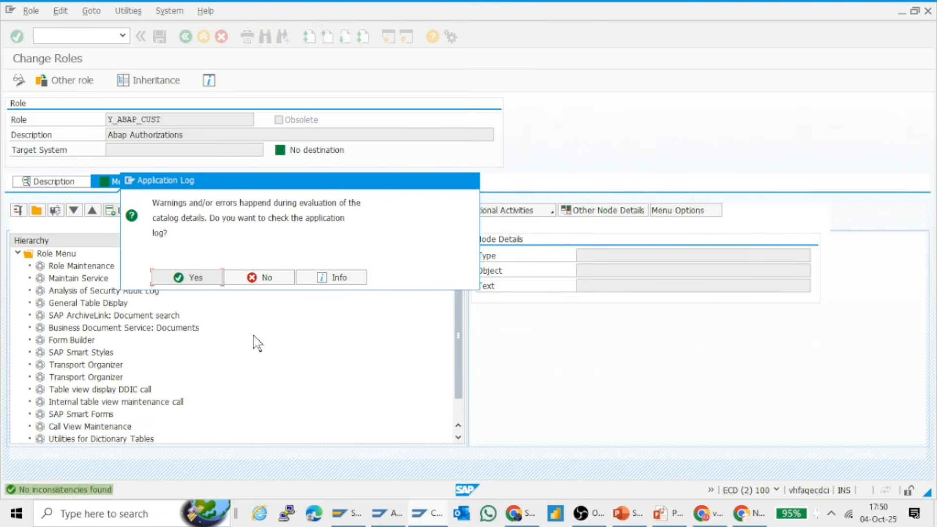
# Review the application log of the catalog evaluation, widening the Mode column, and return to the role
pyautogui.click(208, 278)
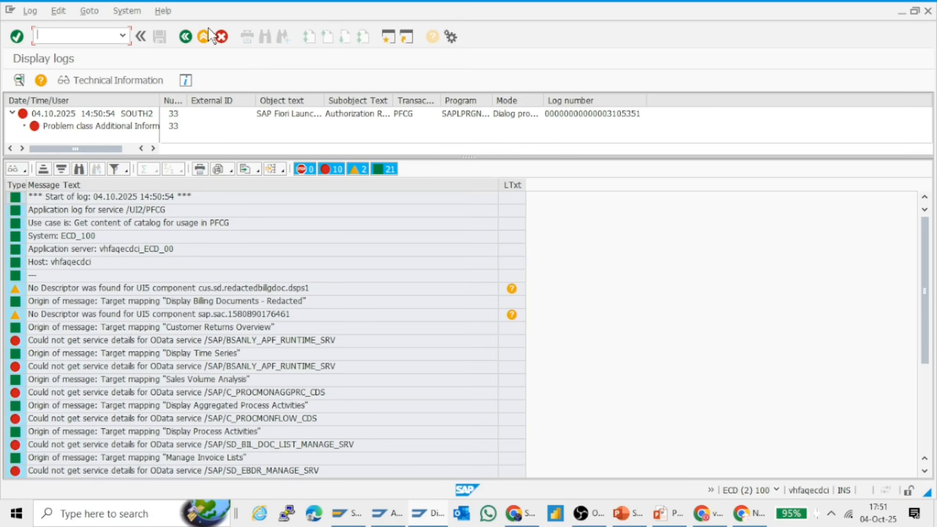
pyautogui.moveTo(544, 99); pyautogui.dragTo(600, 100)
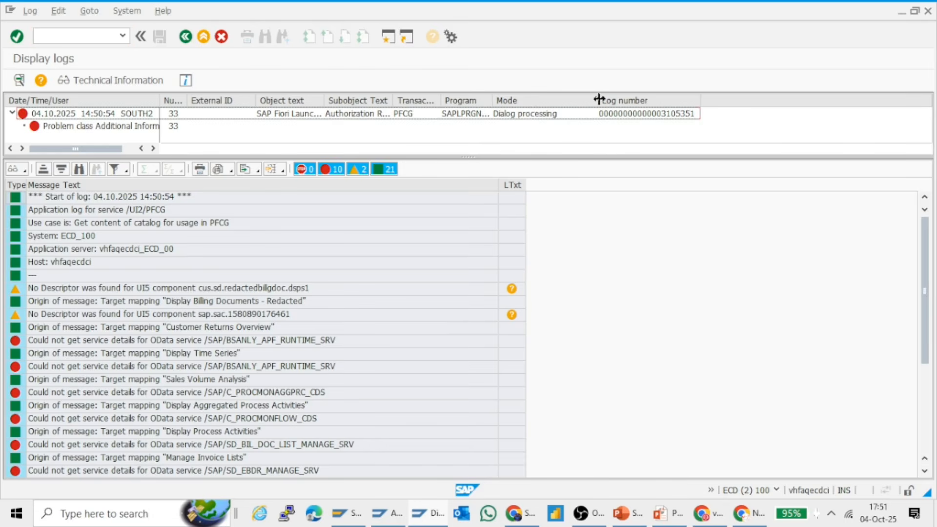
pyautogui.click(189, 45)
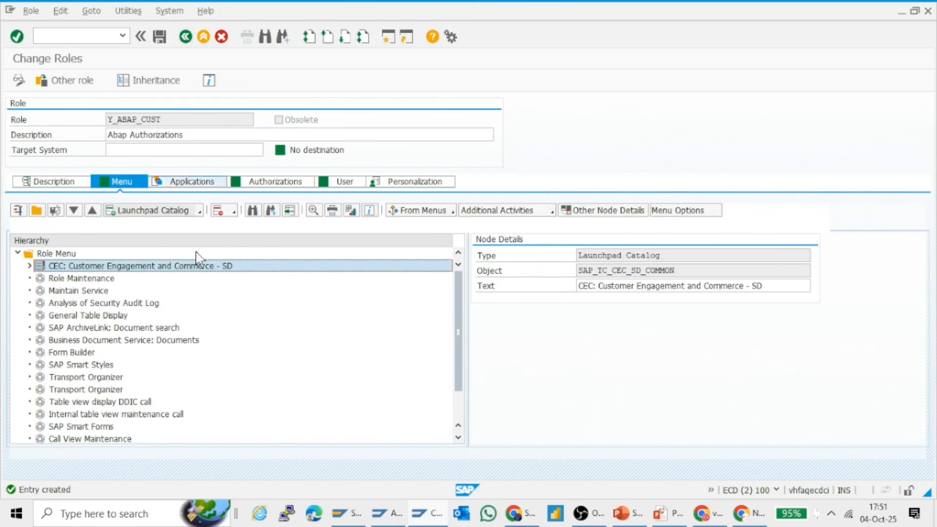
# Check the services under the CEC: Customer Engagement and Commerce - SD catalog node, collapse it, and switch to the Fiori Apps Reference Library
pyautogui.click(29, 266)
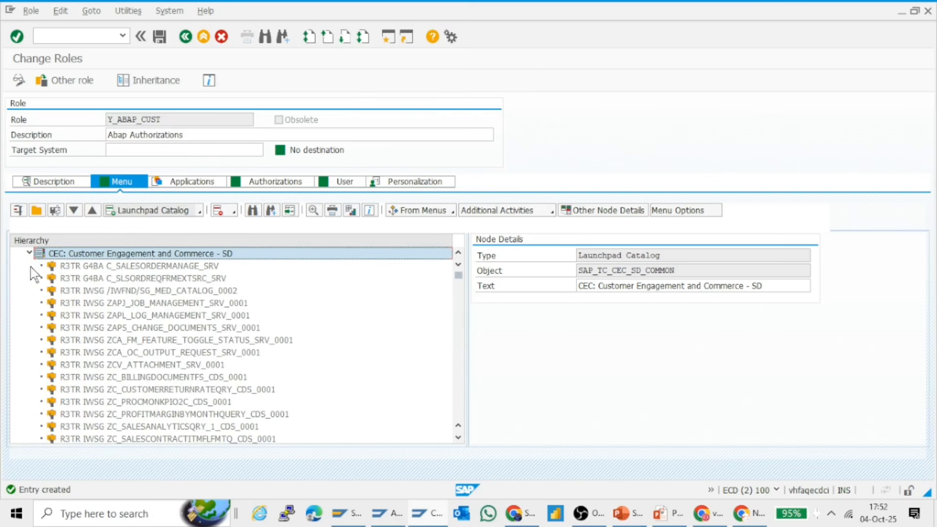
pyautogui.click(29, 253)
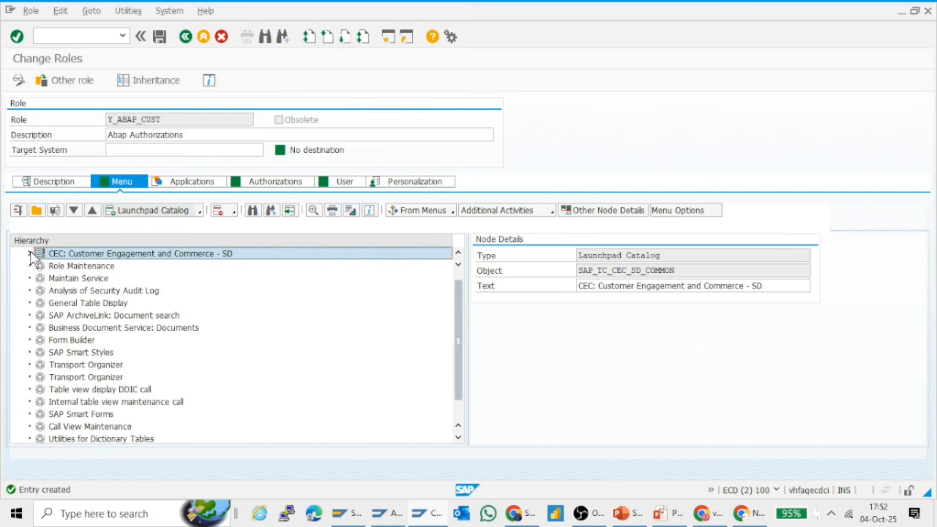
pyautogui.hotkey('alt', 'Tab')
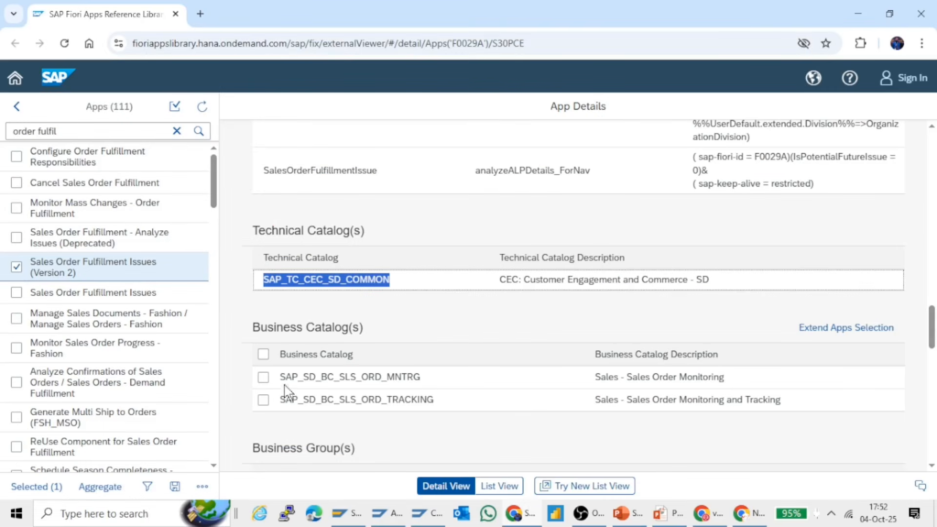
# Copy the business catalog ID SAP_SD_BC_SLS_ORD_MNTRG and switch to the role Y_ABAP_CUST in SAP GUI
pyautogui.moveTo(282, 377); pyautogui.dragTo(432, 376)
pyautogui.hotkey('ctrl', 'c')
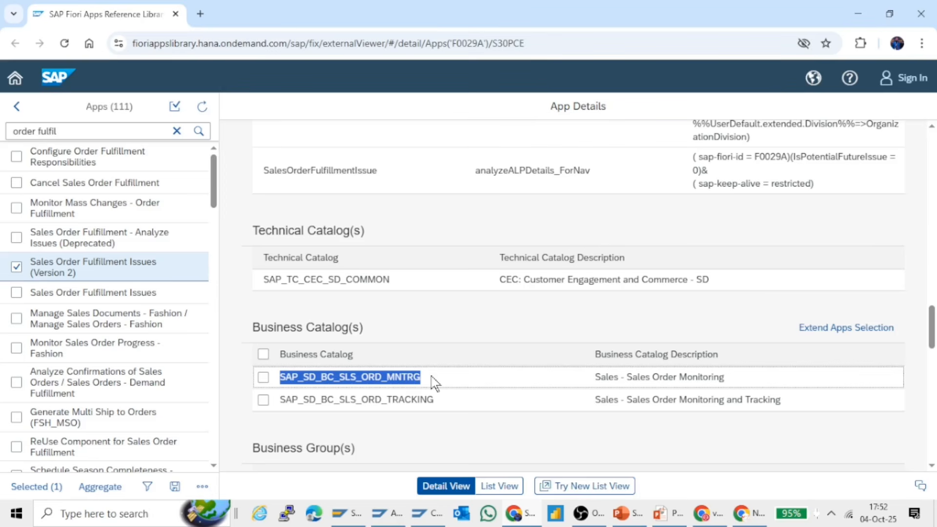
pyautogui.hotkey('alt', 'Tab')
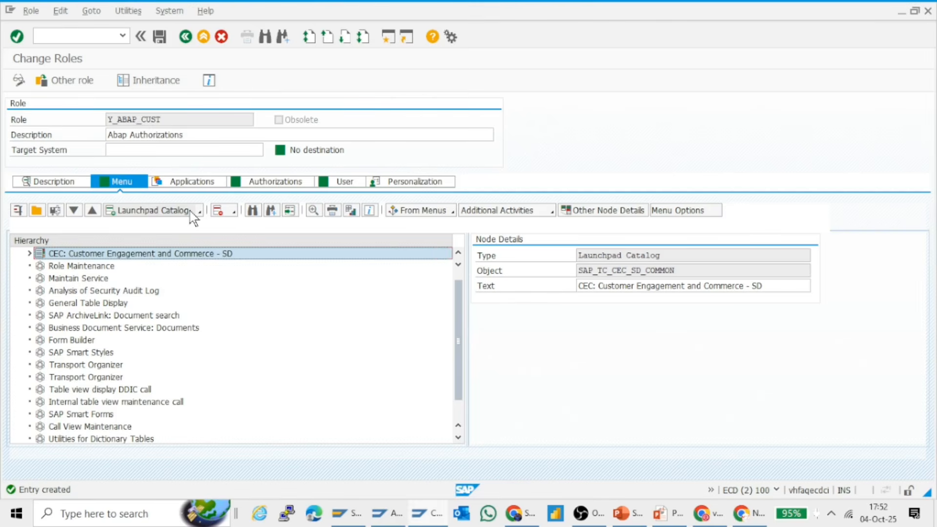
# Try to assign SAP_SD_BC_SLS_ORD_MNTRG to the role menu as a Fiori launchpad group
pyautogui.click(200, 212)
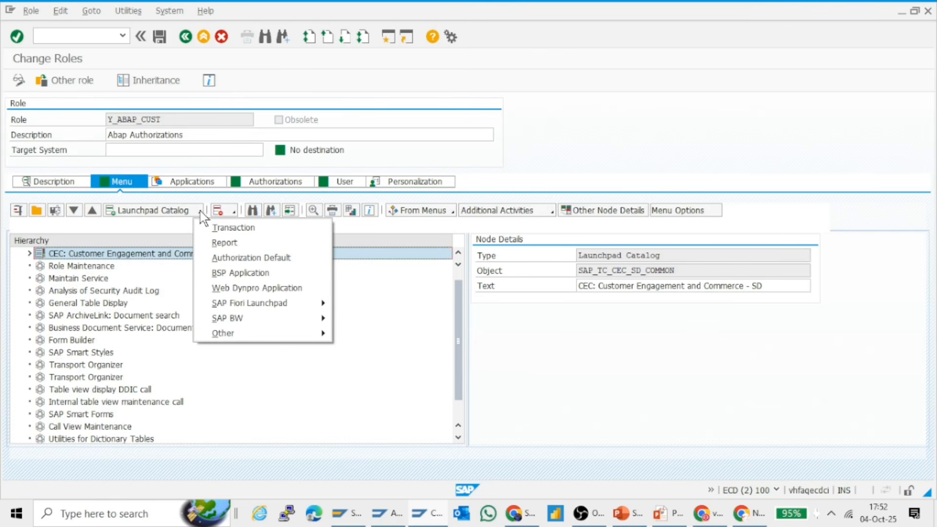
pyautogui.moveTo(311, 301)
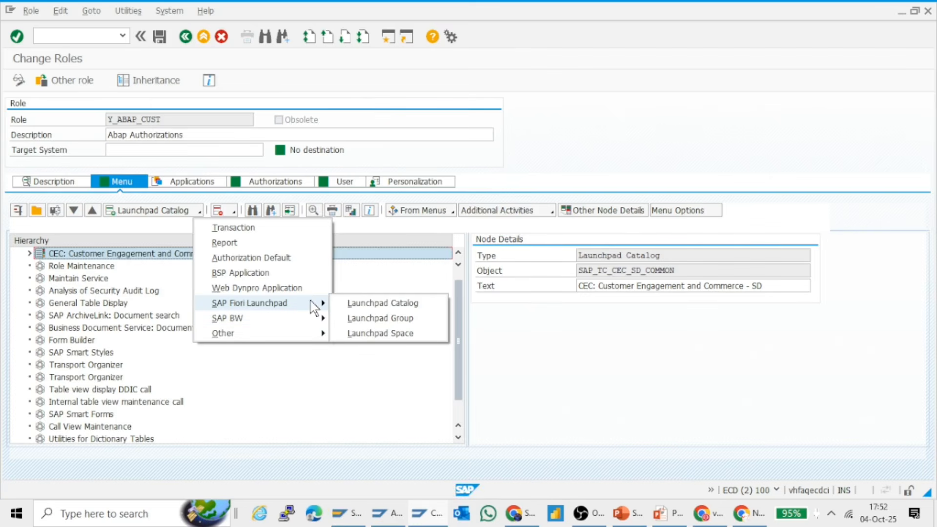
pyautogui.click(362, 320)
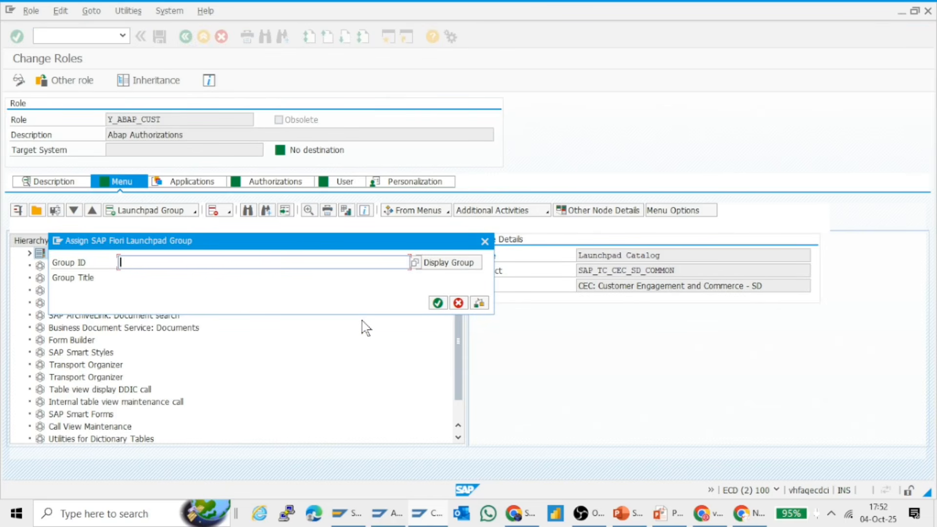
pyautogui.hotkey('ctrl', 'v')
pyautogui.press('Return')
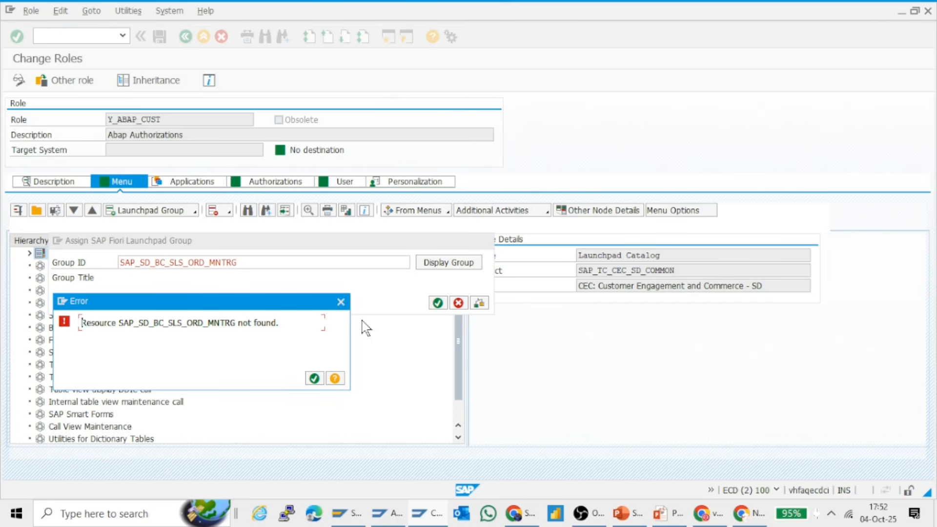
pyautogui.press('Return')
pyautogui.hotkey('ctrl', 'c')
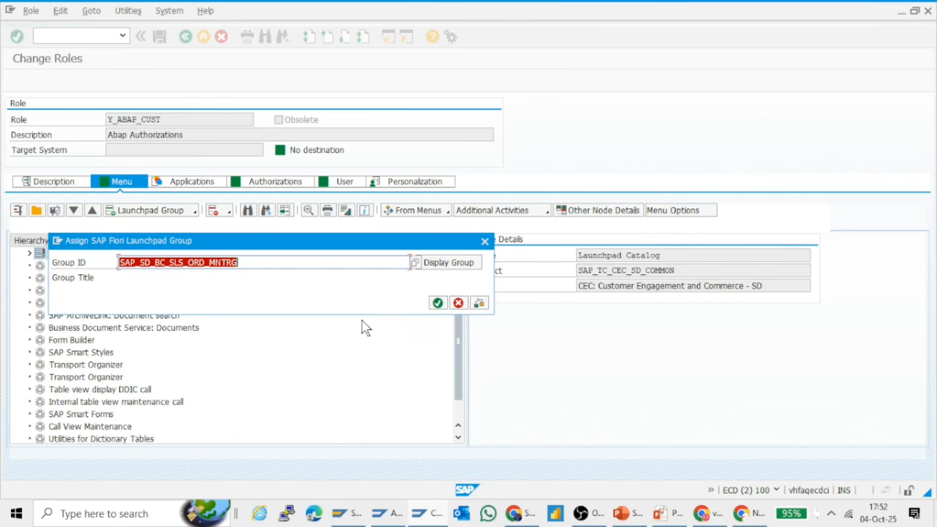
pyautogui.press('BackSpace')
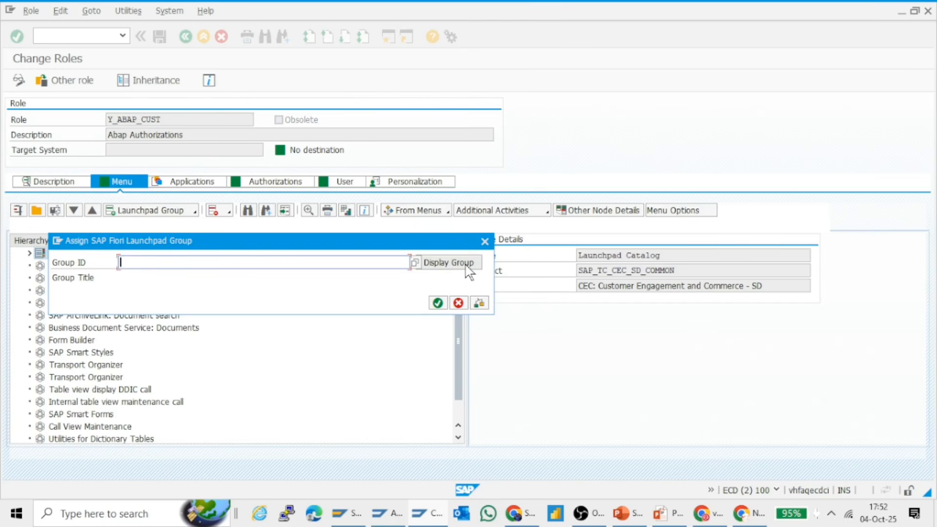
pyautogui.hotkey('ctrl', 'v')
pyautogui.click(467, 264)
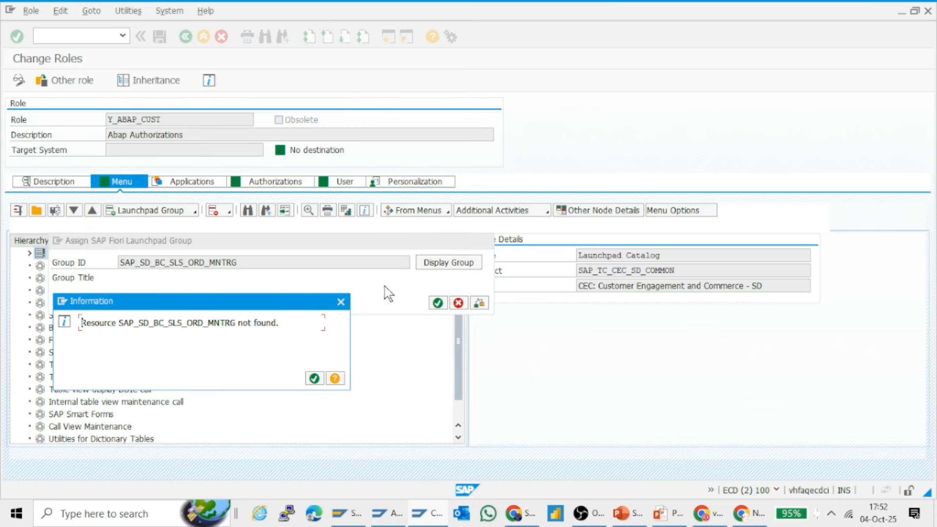
pyautogui.click(314, 378)
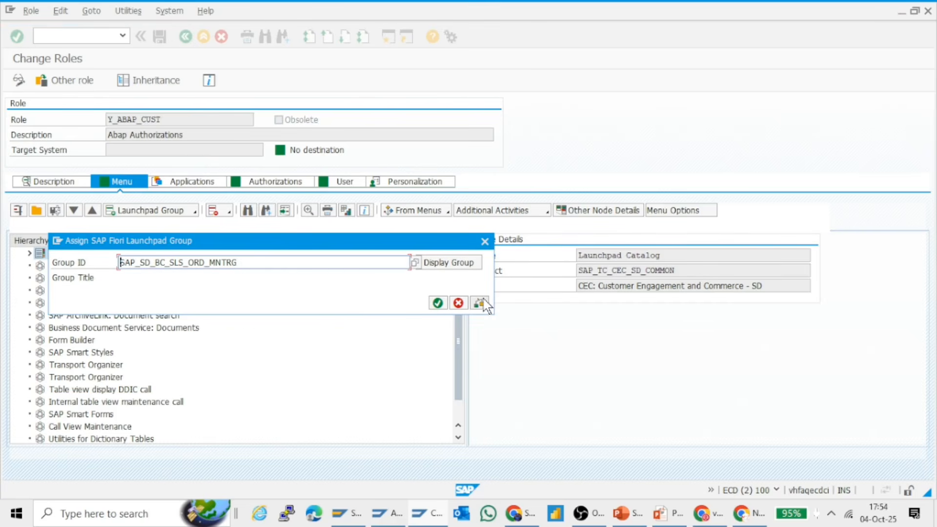
pyautogui.click(484, 241)
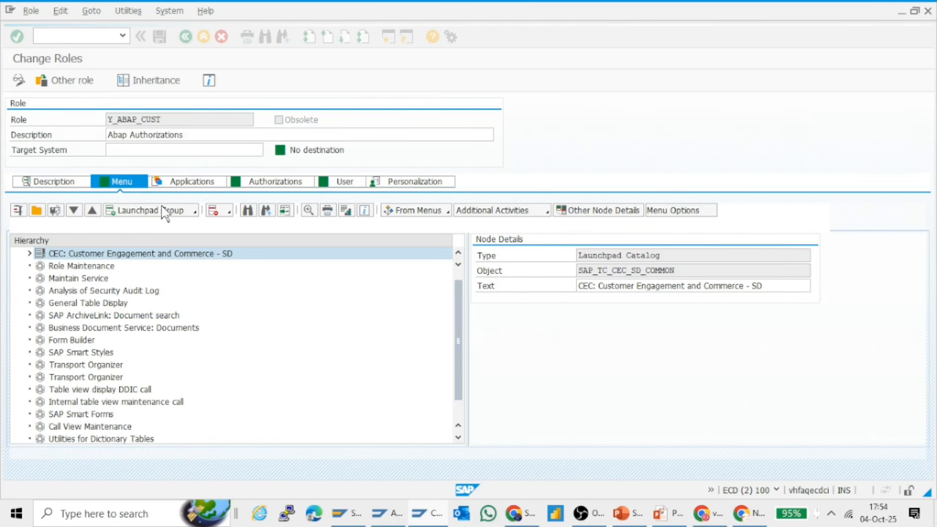
# Add SAP_SD_BC_SLS_ORD_MNTRG as a Fiori launchpad catalog from the local front-end server to the role menu, including its applications
pyautogui.click(190, 211)
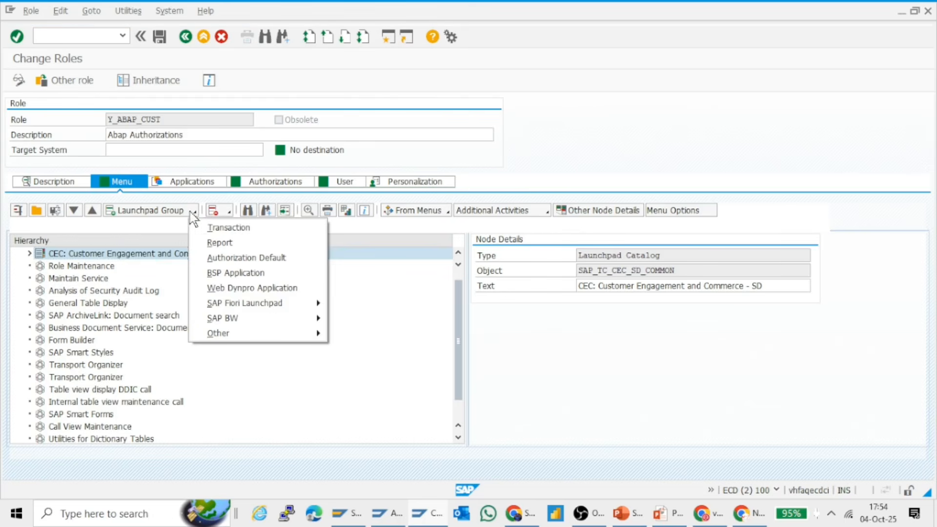
pyautogui.moveTo(240, 308)
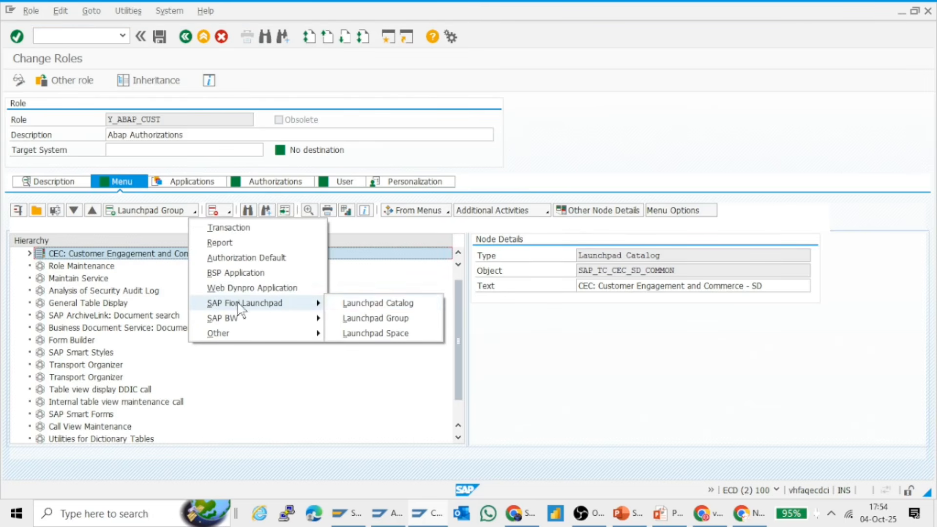
pyautogui.click(376, 304)
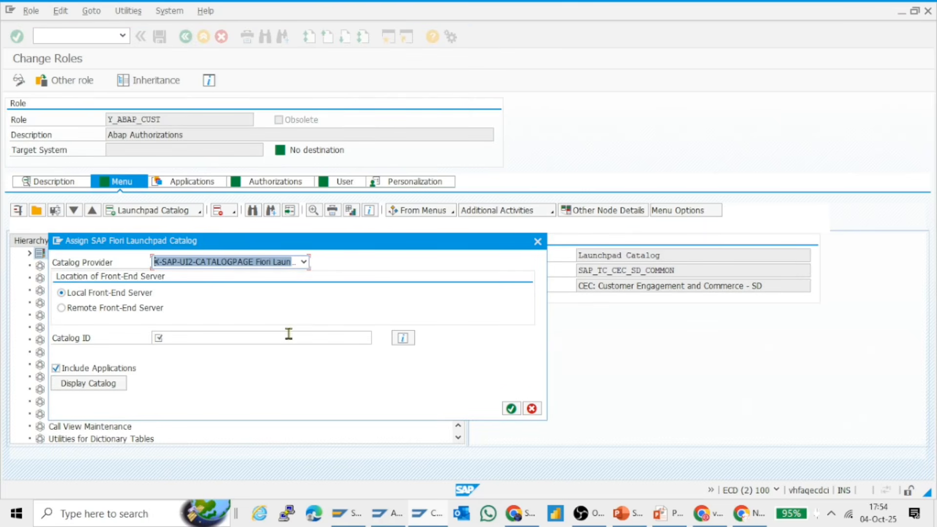
pyautogui.click(289, 337)
pyautogui.hotkey('ctrl', 'v')
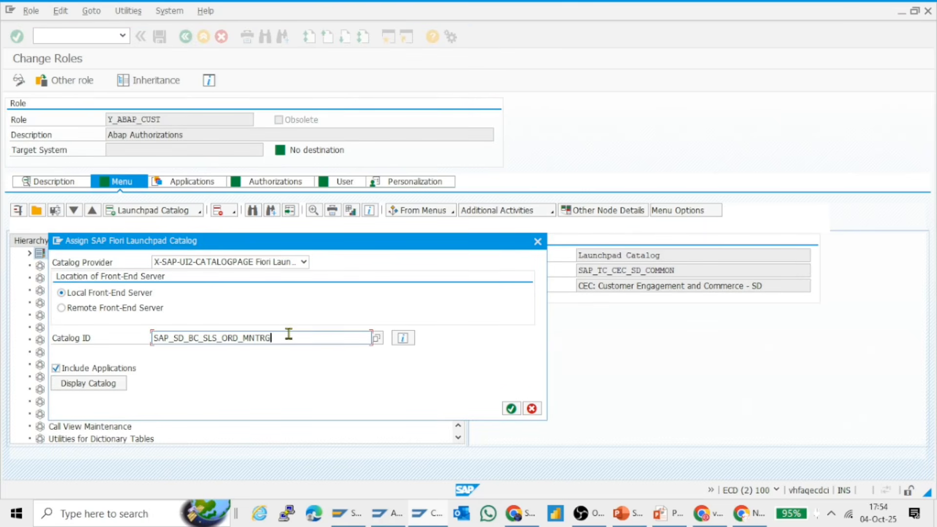
pyautogui.click(511, 409)
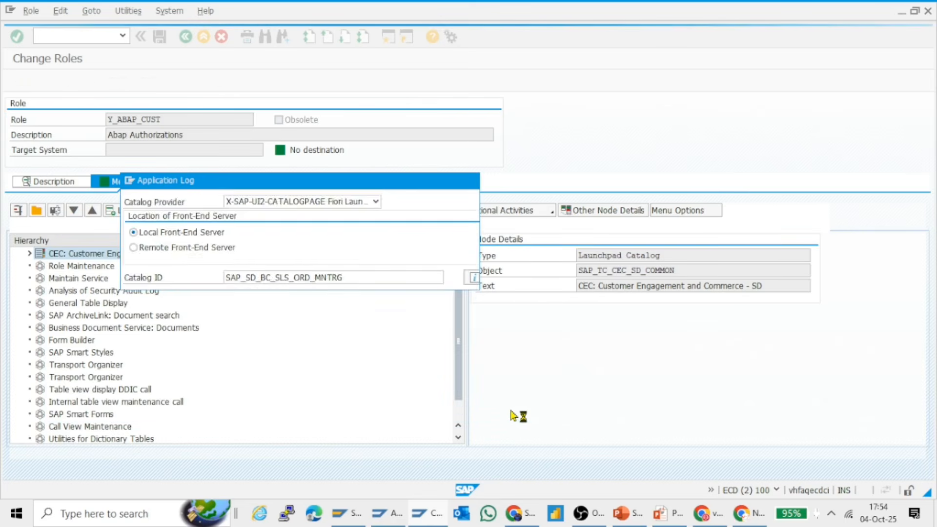
# Review the application log entries of the added business catalog, widening the Subobject Text column, and leave the log
pyautogui.press('Return')
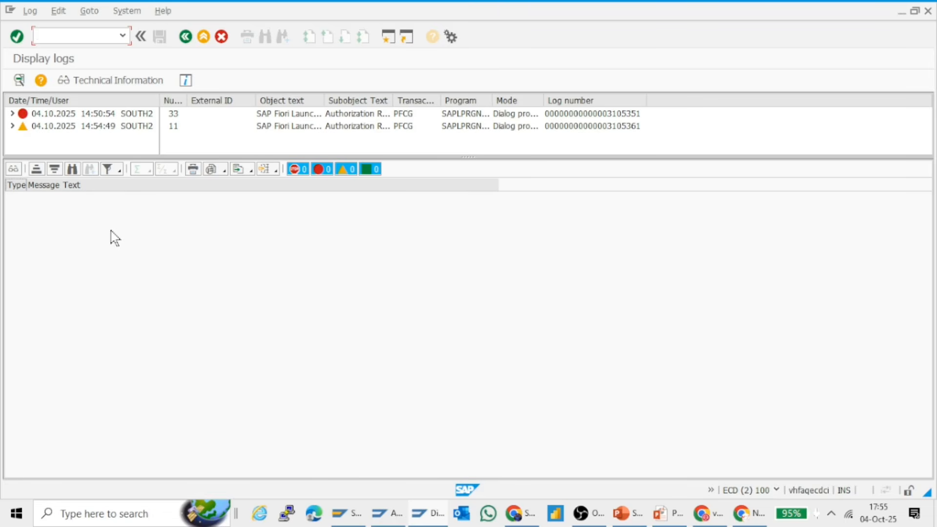
pyautogui.moveTo(400, 97); pyautogui.dragTo(463, 94)
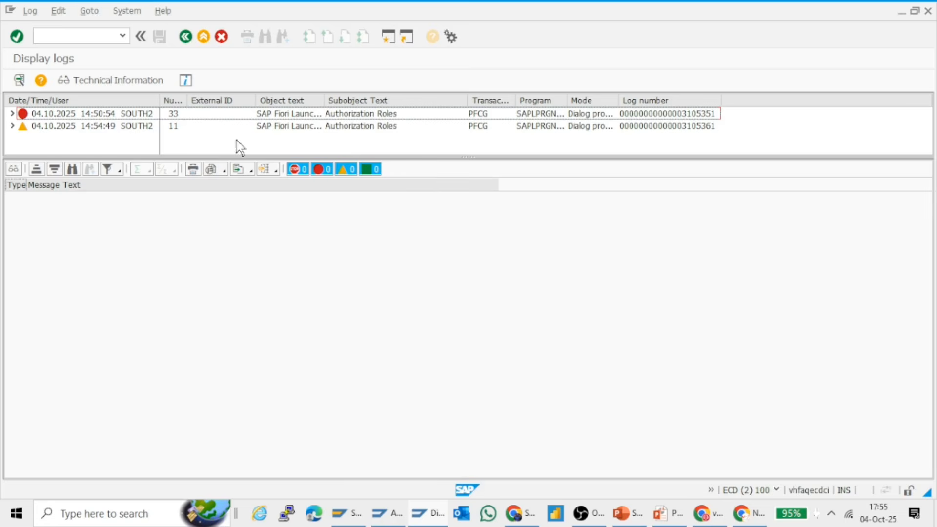
pyautogui.click(12, 126)
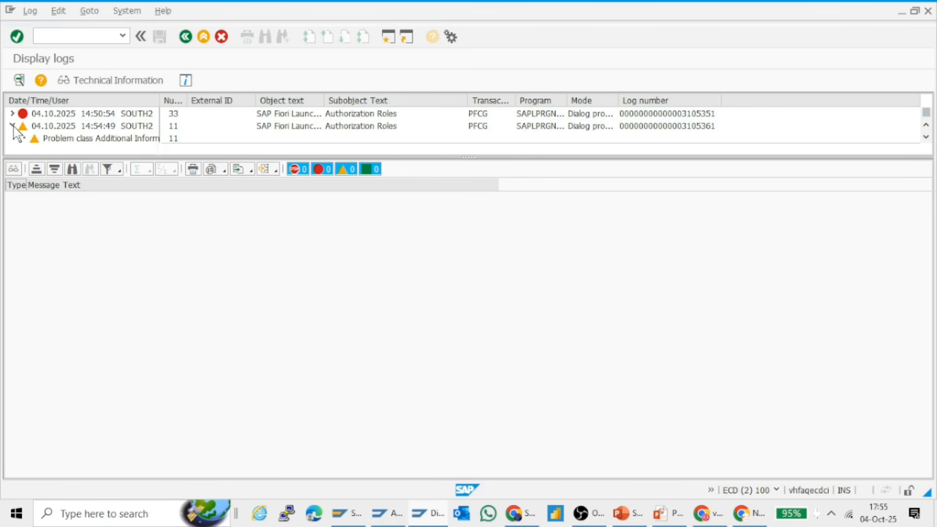
pyautogui.click(13, 126)
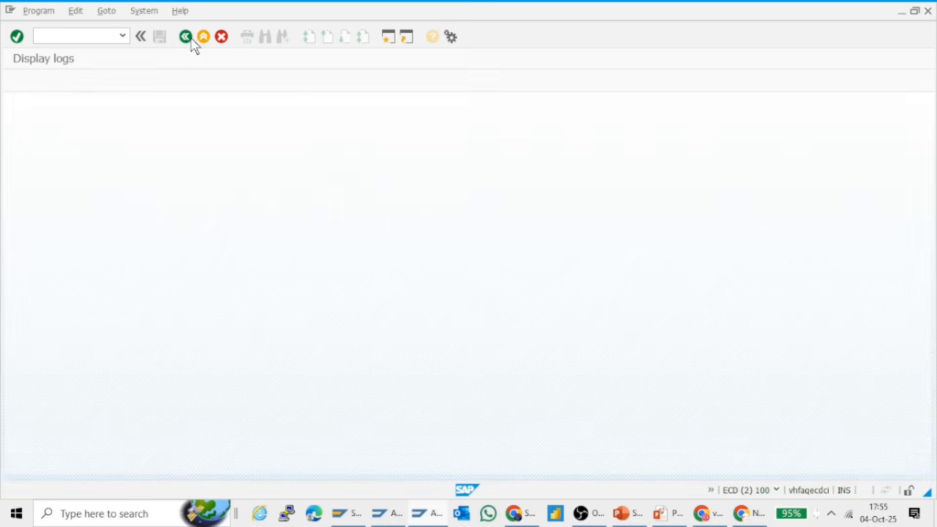
# Switch to the Fiori Apps Reference Library, copy the Sales Order Monitoring business catalog ID again, and return to the role in SAP GUI
pyautogui.hotkey('alt', 'Tab')
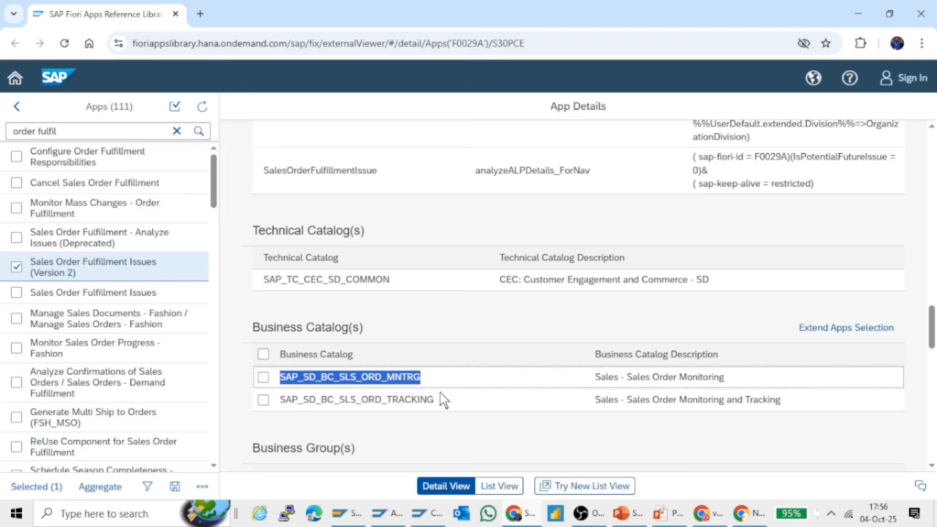
pyautogui.click(450, 381)
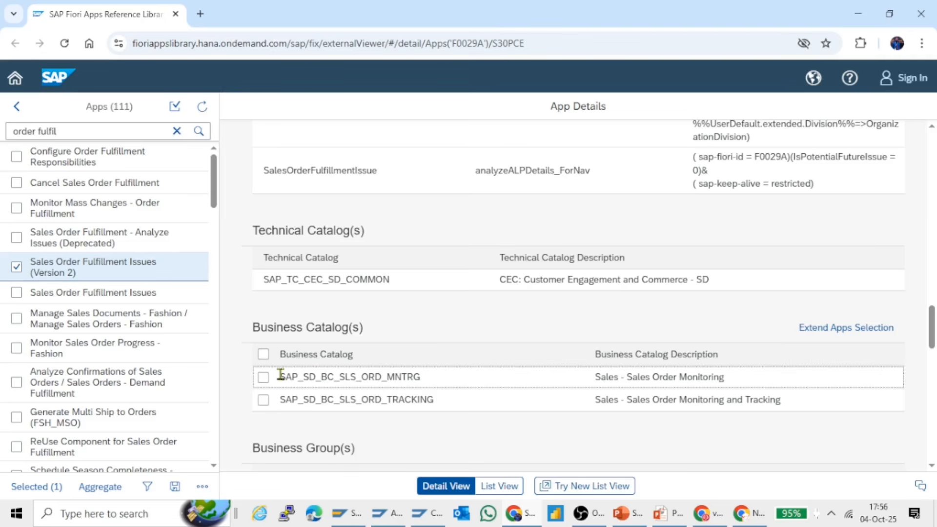
pyautogui.moveTo(280, 375); pyautogui.dragTo(425, 388)
pyautogui.hotkey('ctrl', 'c')
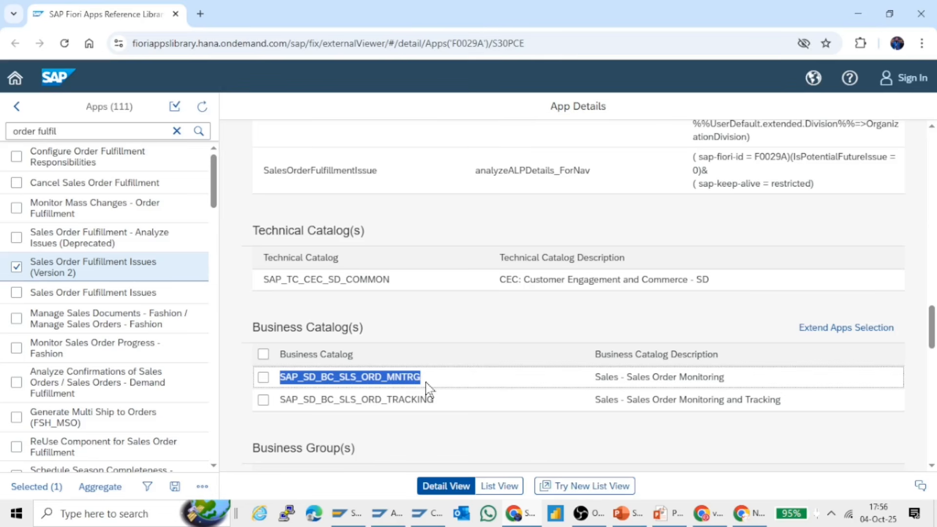
pyautogui.hotkey('alt', 'Tab')
pyautogui.press('Tab')
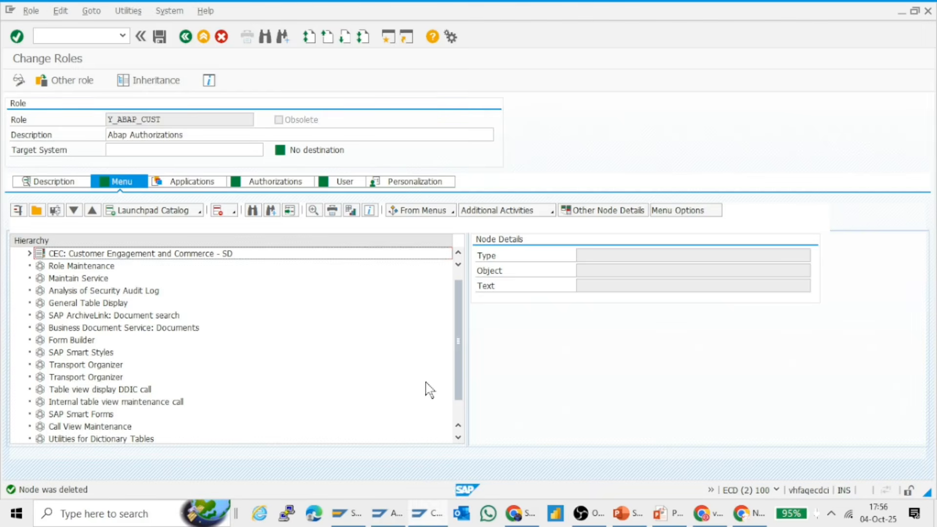
# Assign the Fiori launchpad catalog SAP_SD_BC_SLS_ORD_MNTRG to the role menu, with provider X-SAP-UI2-CATALOGPAGE, local front-end server and applications included
pyautogui.click(191, 211)
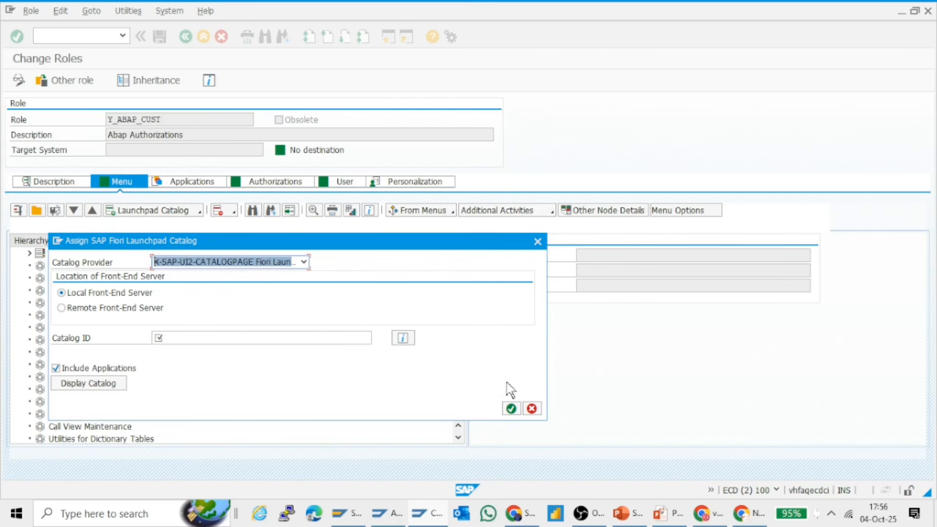
pyautogui.click(532, 410)
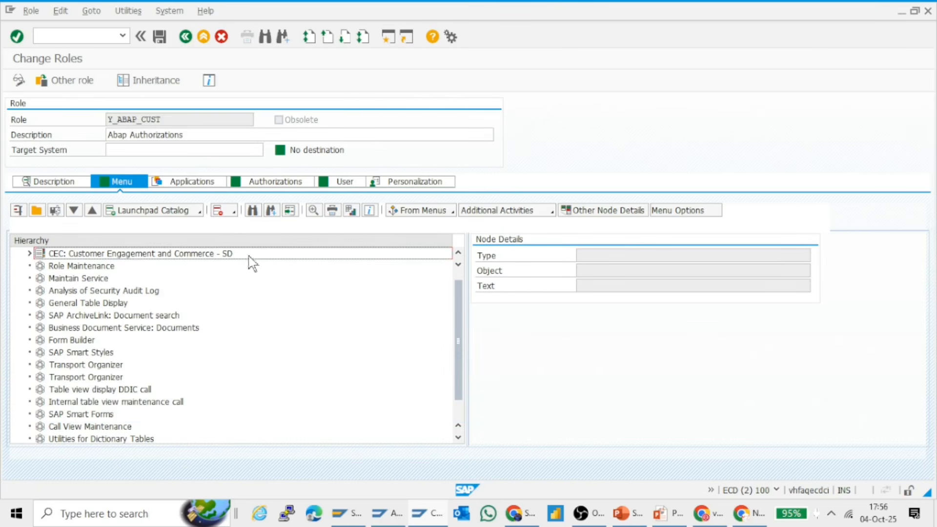
pyautogui.click(200, 211)
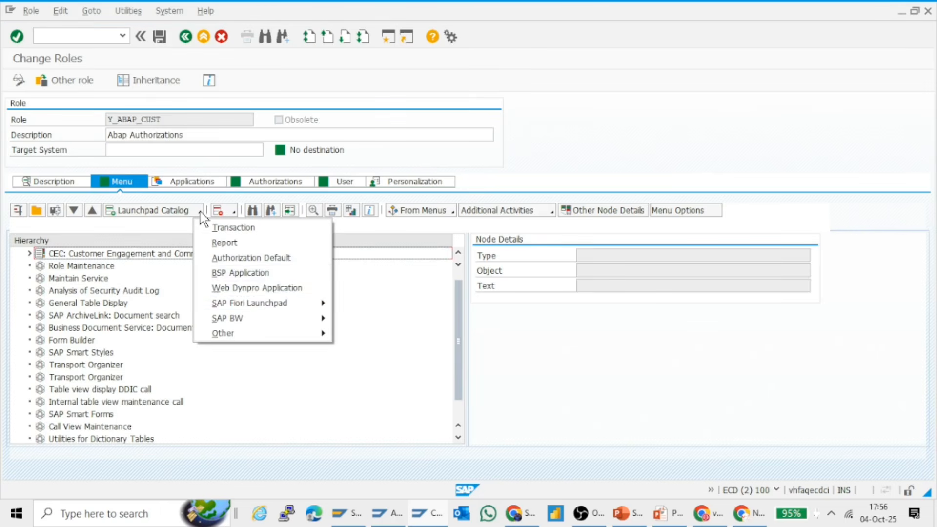
pyautogui.moveTo(283, 305)
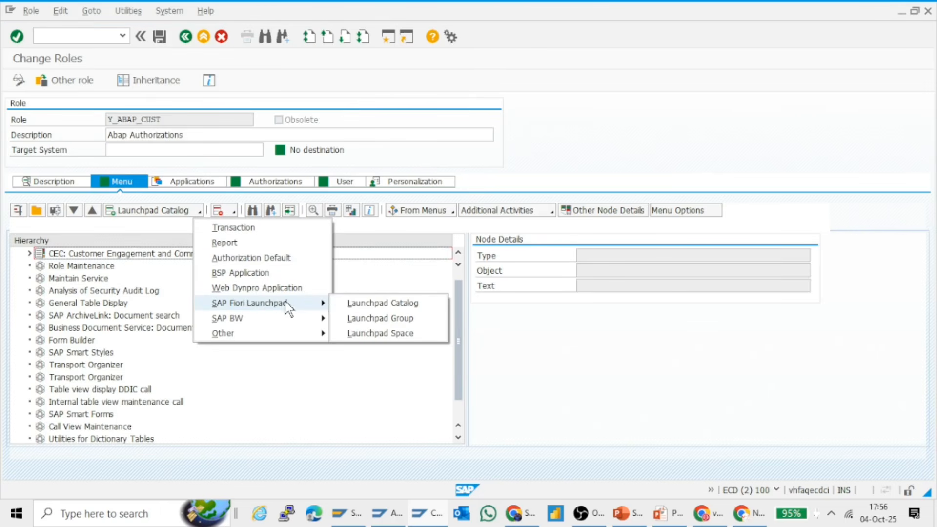
pyautogui.click(367, 303)
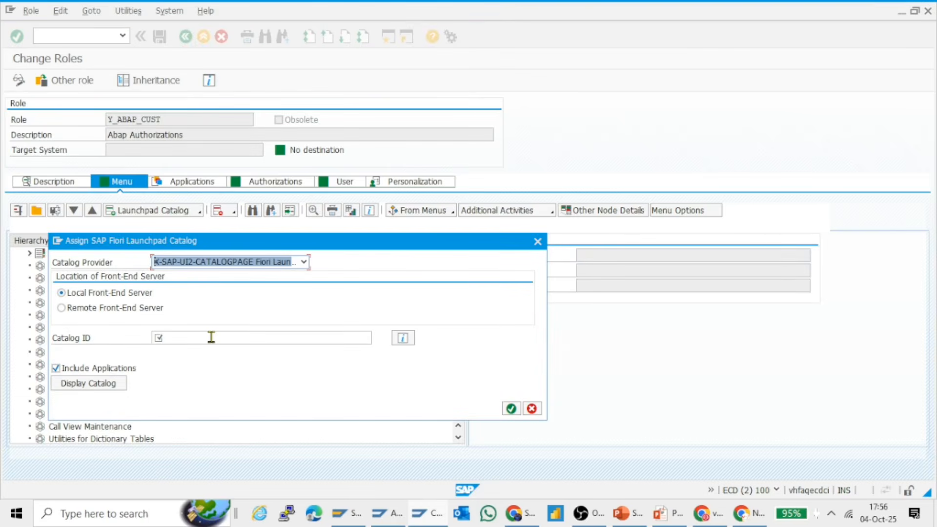
pyautogui.click(304, 262)
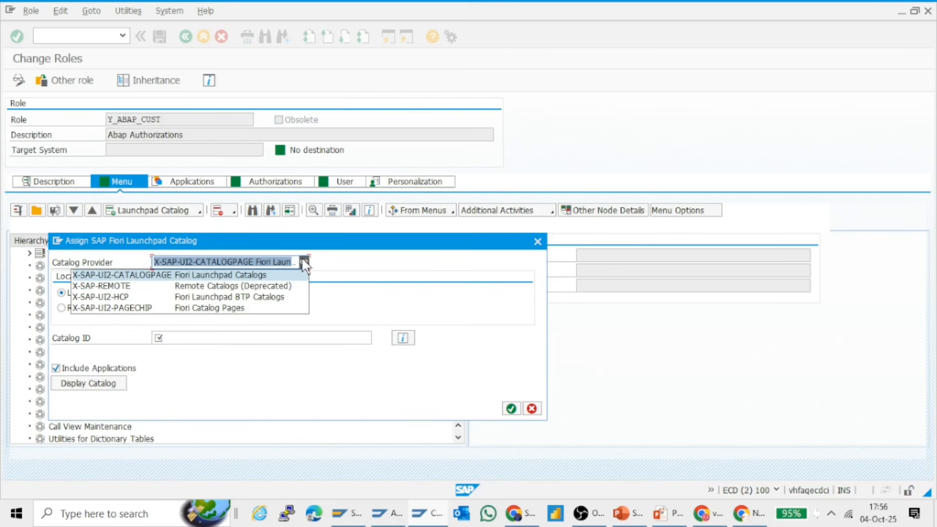
pyautogui.click(303, 263)
pyautogui.click(213, 336)
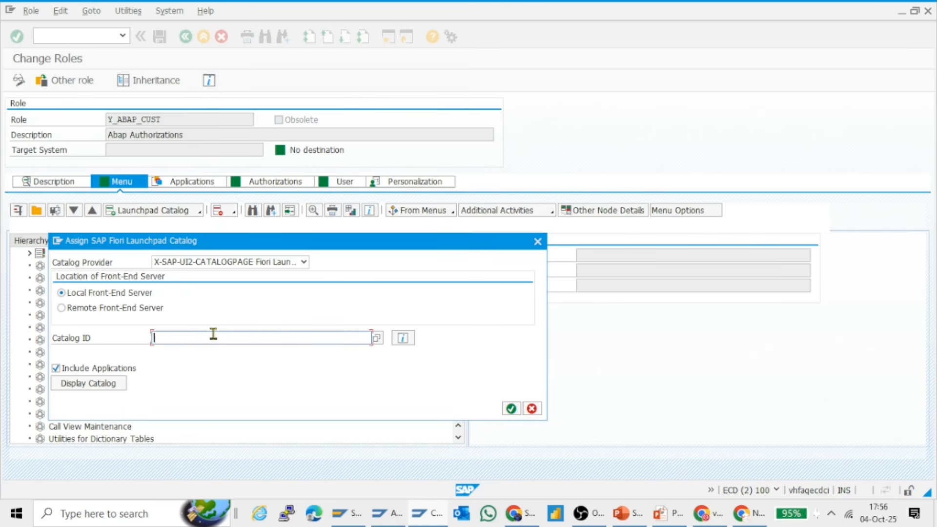
pyautogui.hotkey('ctrl', 'v')
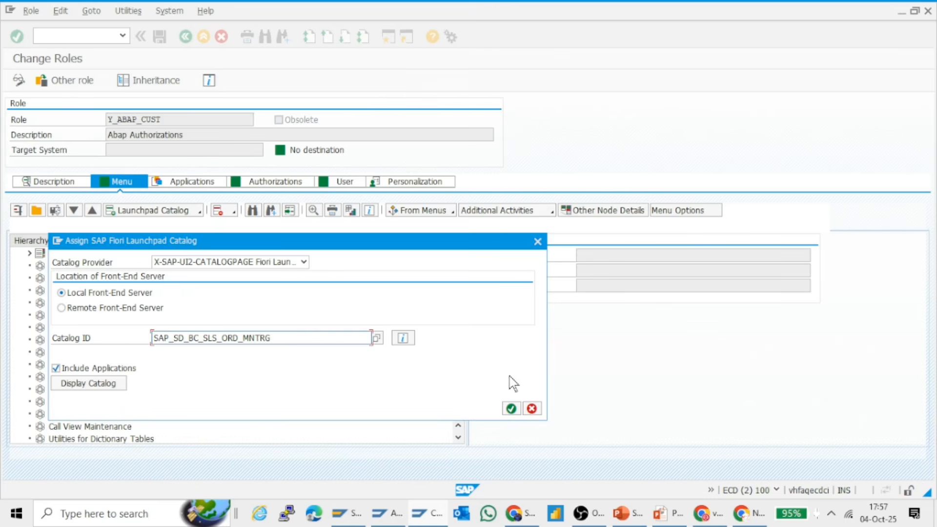
pyautogui.click(510, 407)
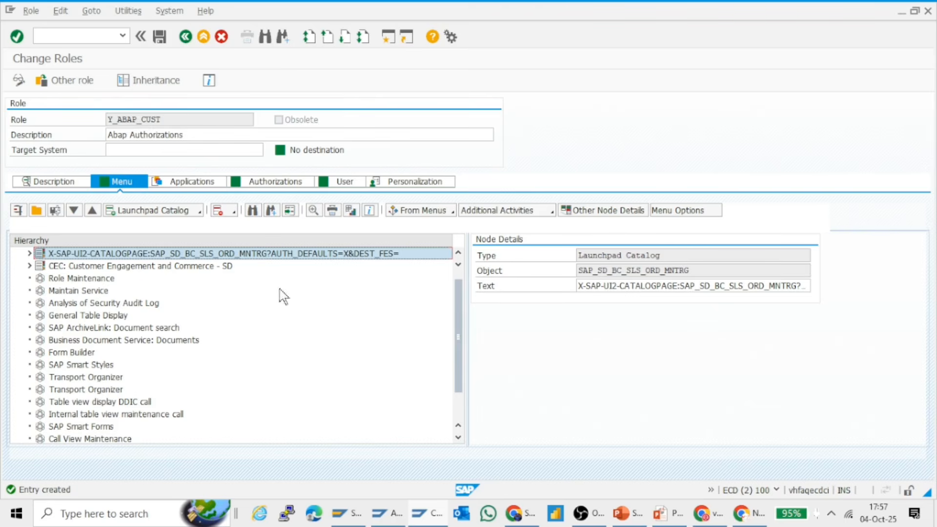
# Check the object ID of the SAP_SD_BC_SLS_ORD_MNTRG catalog node and expand it to view its services
pyautogui.moveTo(701, 269); pyautogui.dragTo(562, 273)
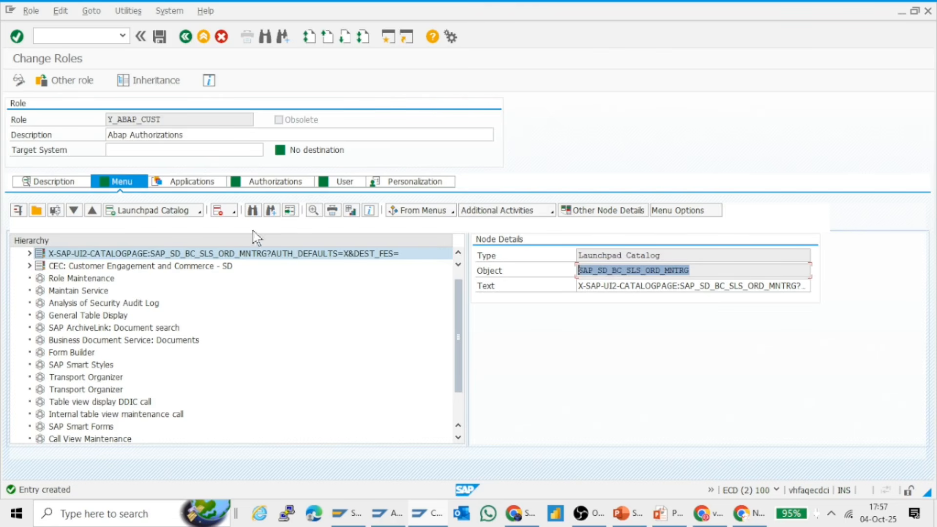
pyautogui.click(29, 253)
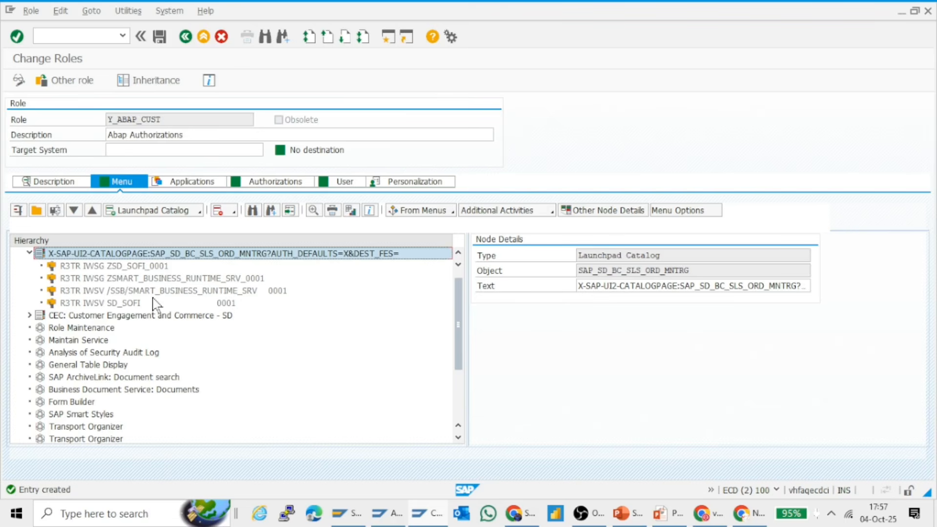
# Collapse the monitoring catalog node, copy the ID SAP_SD_BC_SLS_ORD_TRACKING from the Fiori Apps Reference Library, and return to the role in SAP GUI
pyautogui.click(29, 253)
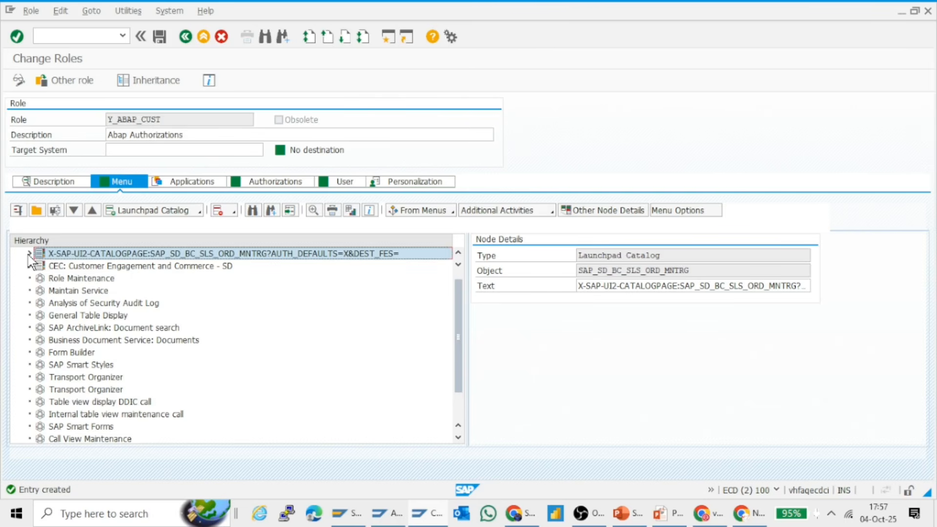
pyautogui.hotkey('alt', 'Tab')
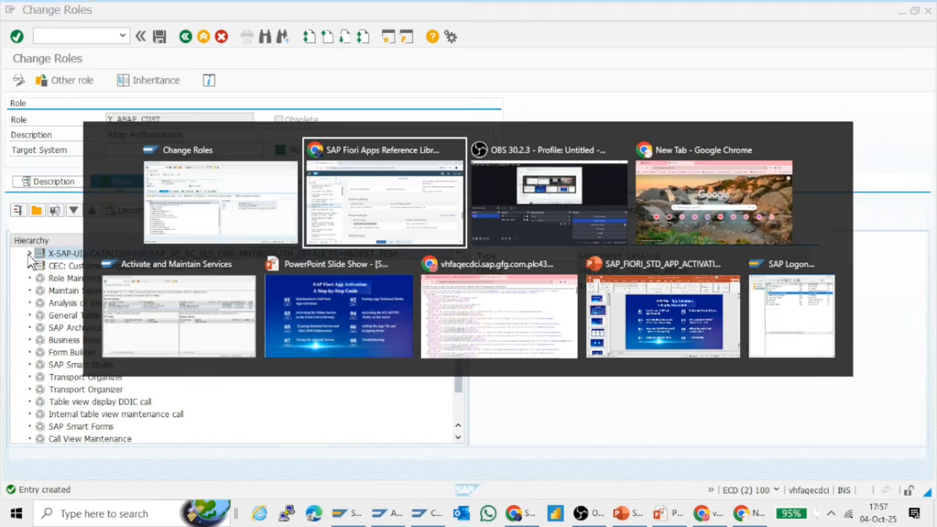
pyautogui.moveTo(280, 399); pyautogui.dragTo(445, 409)
pyautogui.hotkey('ctrl', 'c')
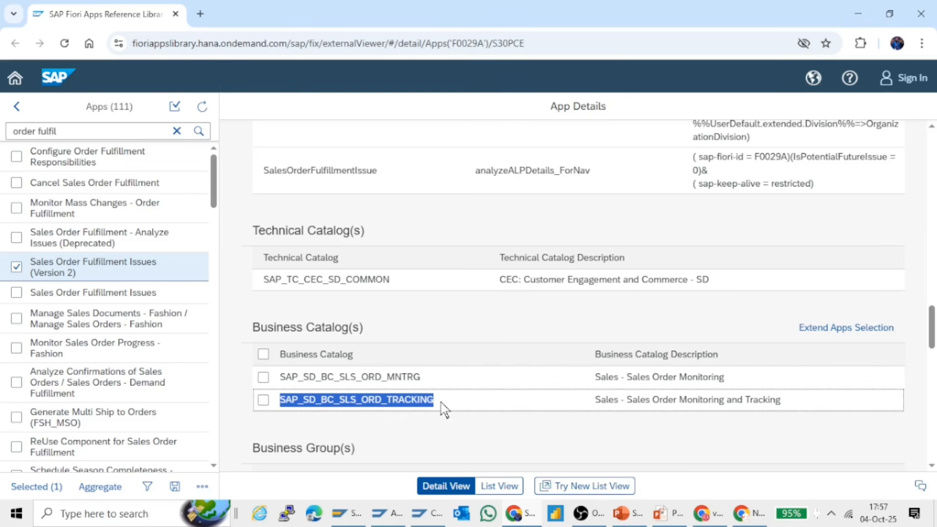
pyautogui.press('Print')
pyautogui.press('Escape')
pyautogui.hotkey('alt', 'Tab')
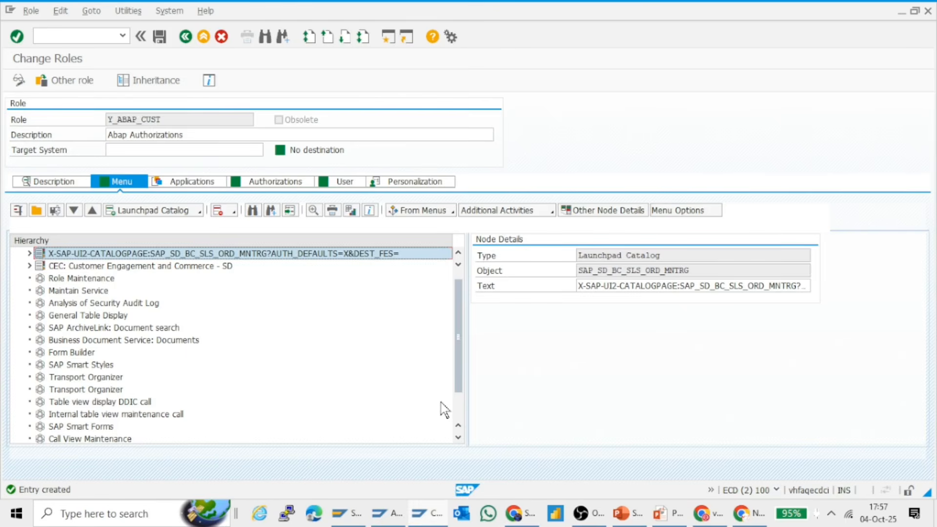
# Assign the Fiori launchpad catalog SAP_SD_BC_SLS_ORD_TRACKING to the role menu, with provider X-SAP-UI2-CATALOGPAGE, local front-end server and applications included
pyautogui.click(155, 214)
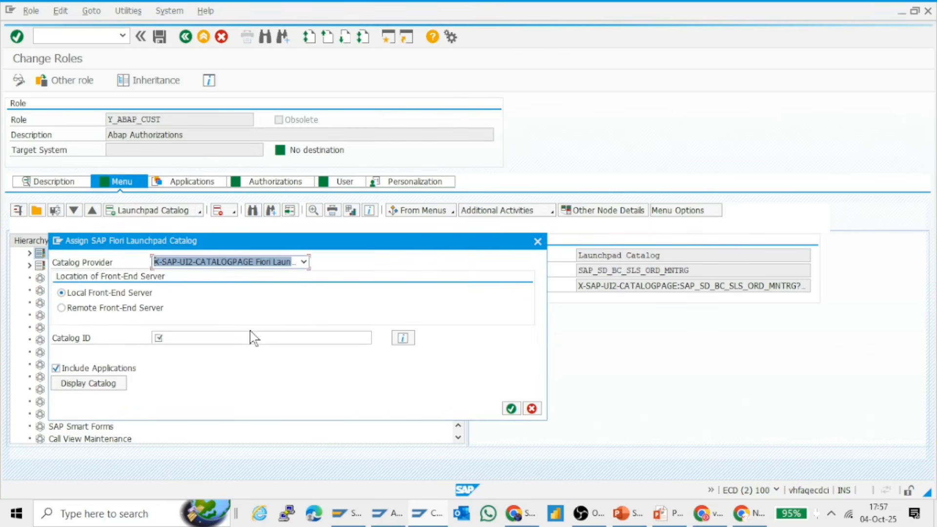
pyautogui.hotkey('ctrl', 'v')
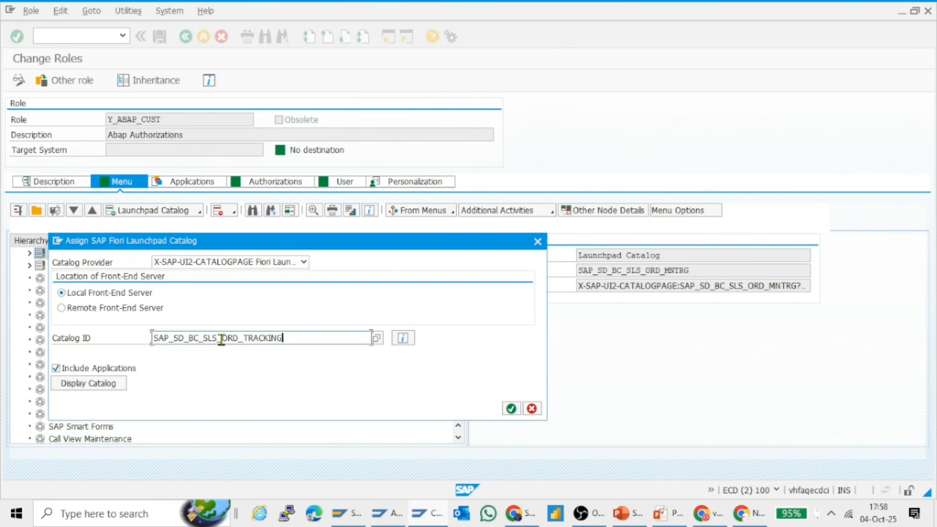
pyautogui.press('Return')
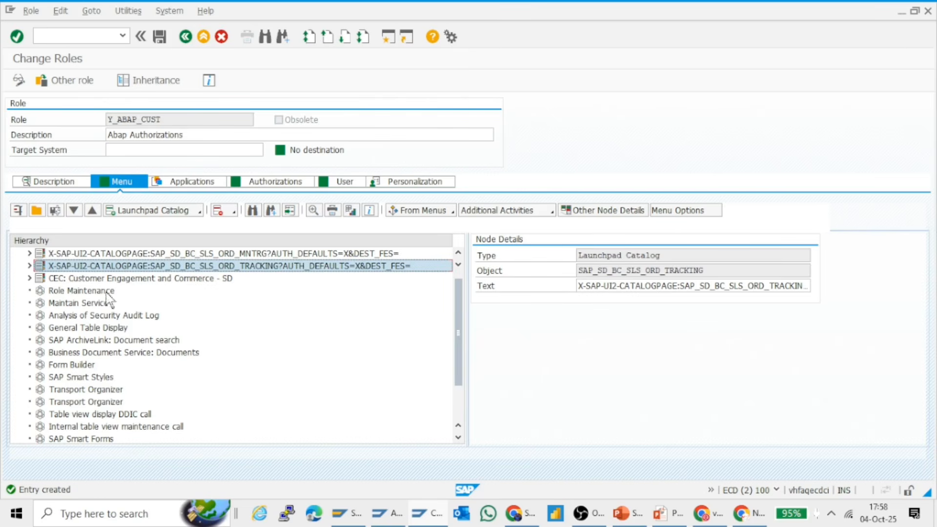
# Review the services under the SAP_SD_BC_SLS_ORD_TRACKING catalog node, collapse it, and check the two business catalogs and the technical catalog in the role menu
pyautogui.click(30, 266)
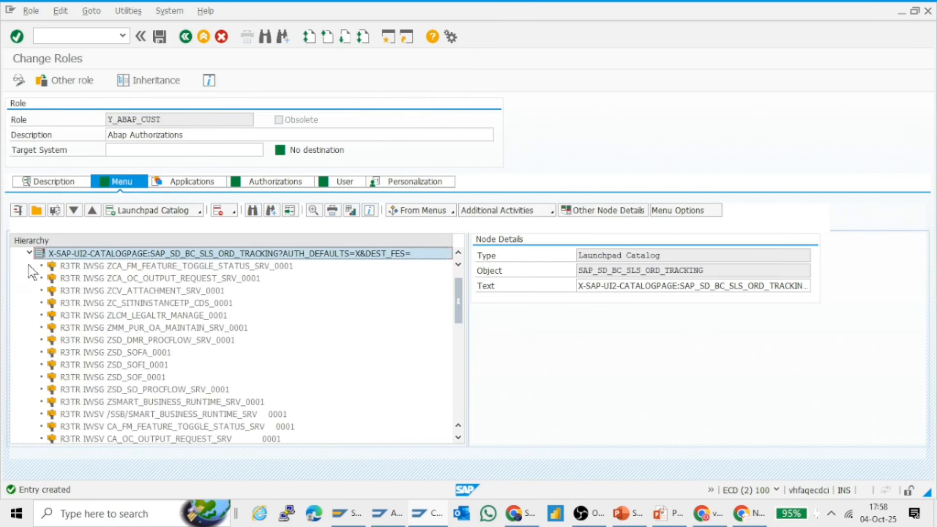
pyautogui.moveTo(457, 299)
pyautogui.mouseDown()
pyautogui.moveTo(458, 345)
pyautogui.moveTo(459, 290)
pyautogui.mouseUp()
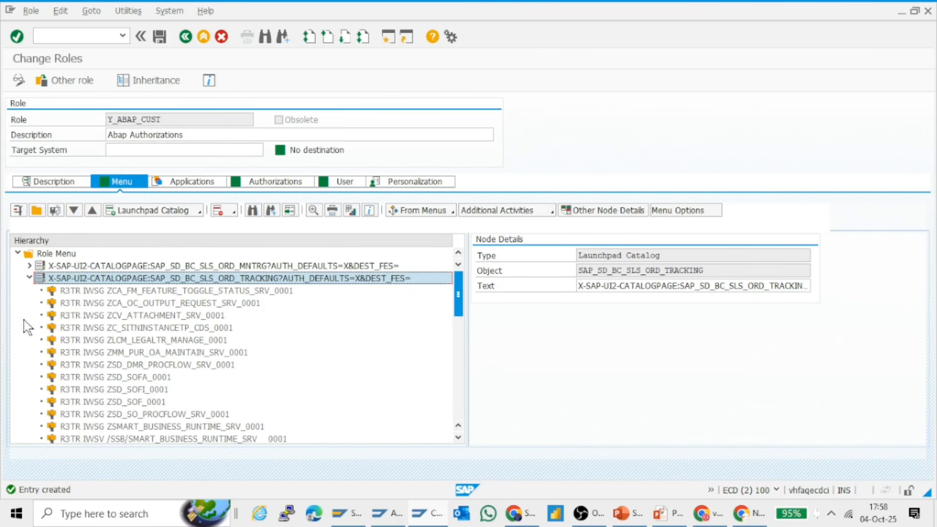
pyautogui.click(29, 278)
pyautogui.click(80, 268)
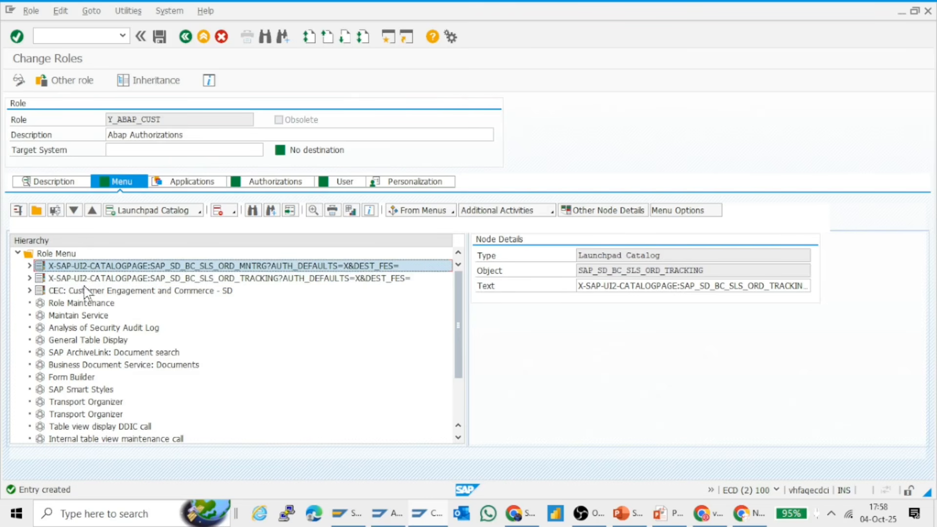
pyautogui.click(86, 292)
pyautogui.click(105, 267)
pyautogui.click(104, 279)
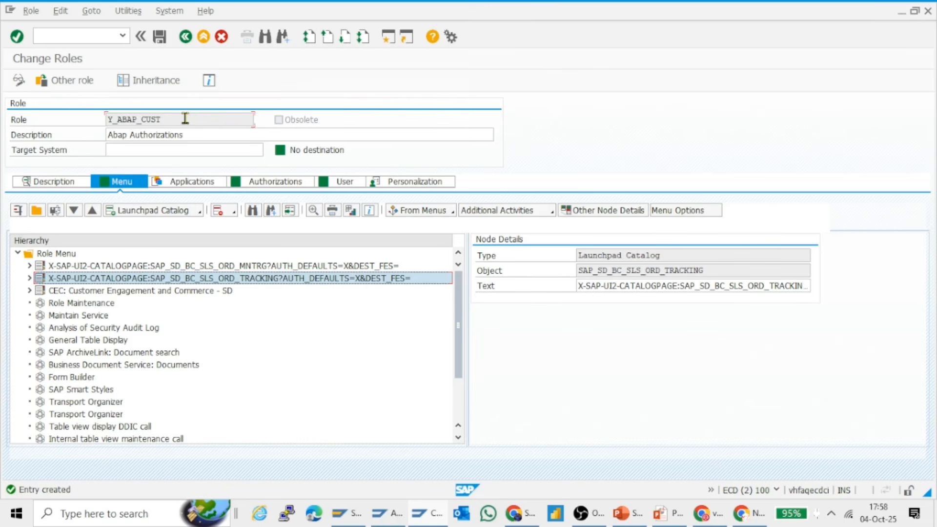
# Check the role name Y_ABAP_CUST, cancel the exit from role maintenance, and save the role with its added catalogs
pyautogui.moveTo(185, 119); pyautogui.dragTo(106, 118)
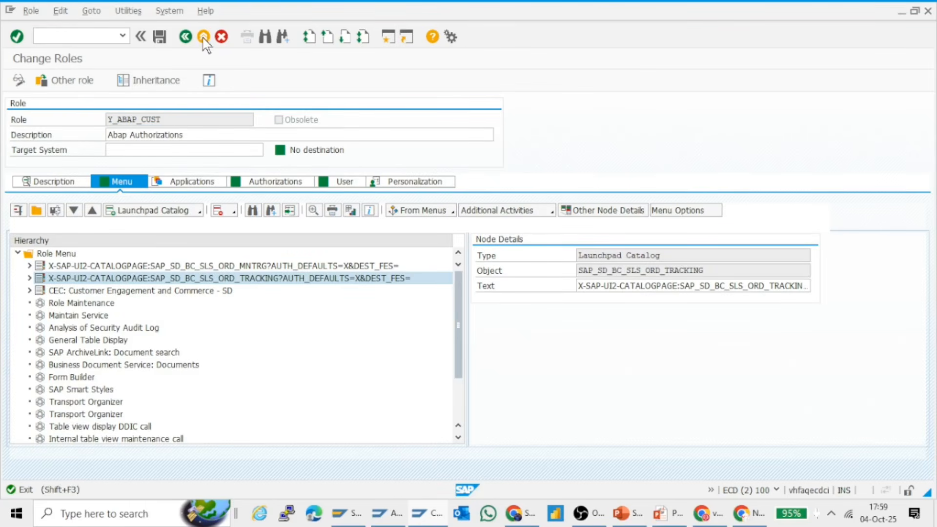
pyautogui.click(204, 40)
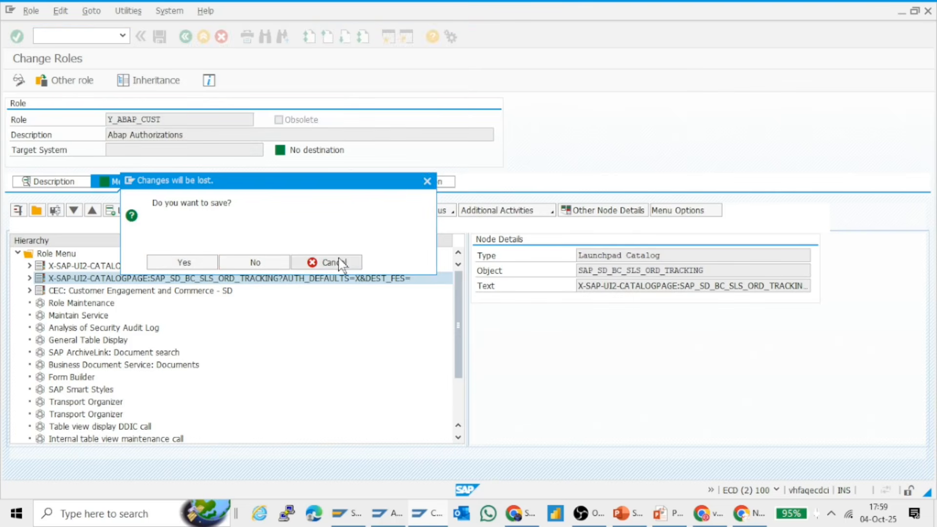
pyautogui.click(342, 263)
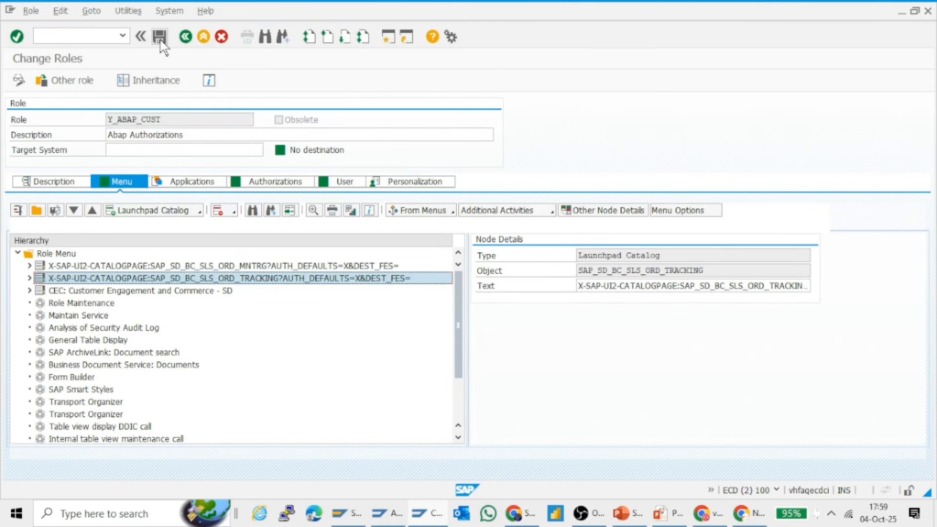
pyautogui.click(160, 38)
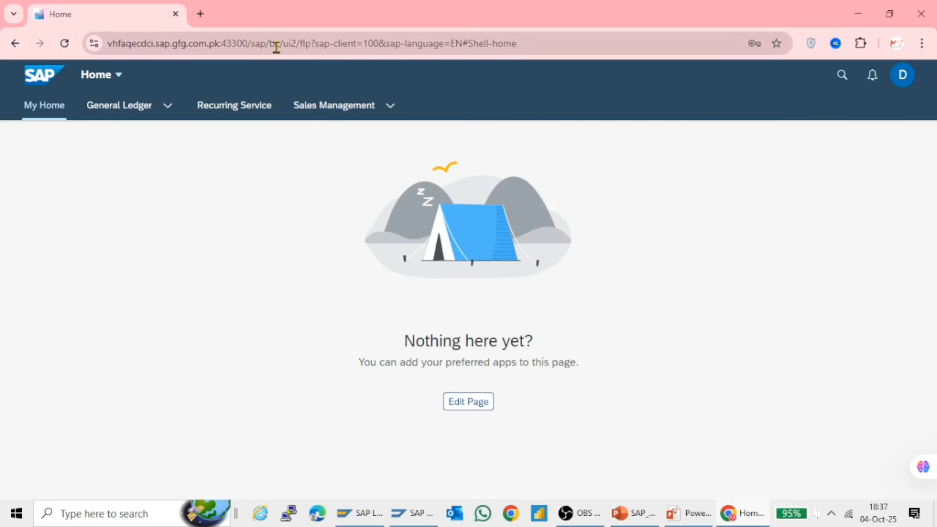
# Search the Fiori launchpad apps for "order ful" and "ful", opening Sales Order Fulfillment - All Issues and the deprecated Analyze Issues app
pyautogui.click(40, 104)
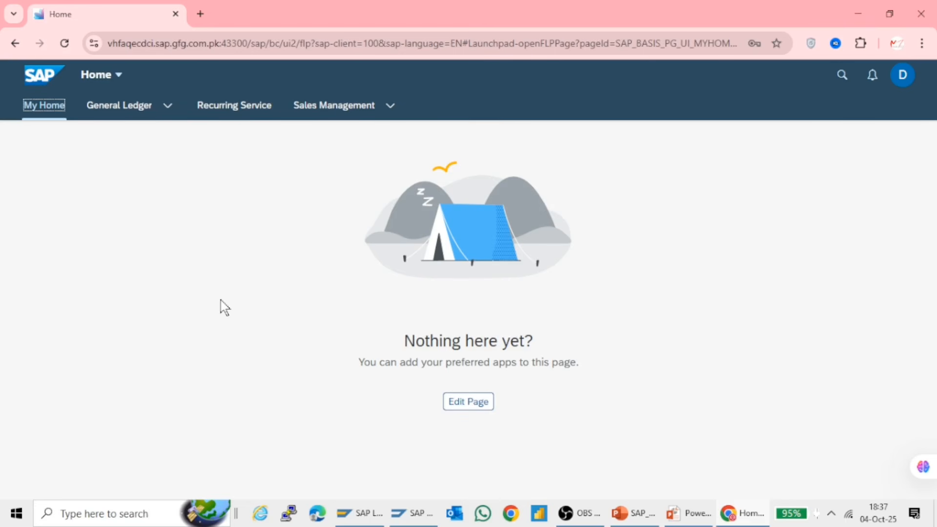
pyautogui.click(842, 77)
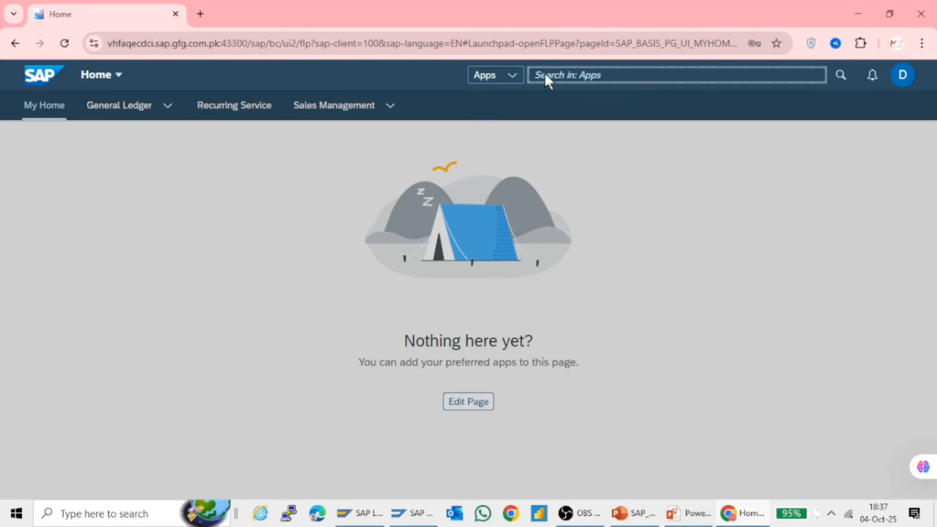
pyautogui.write('or')
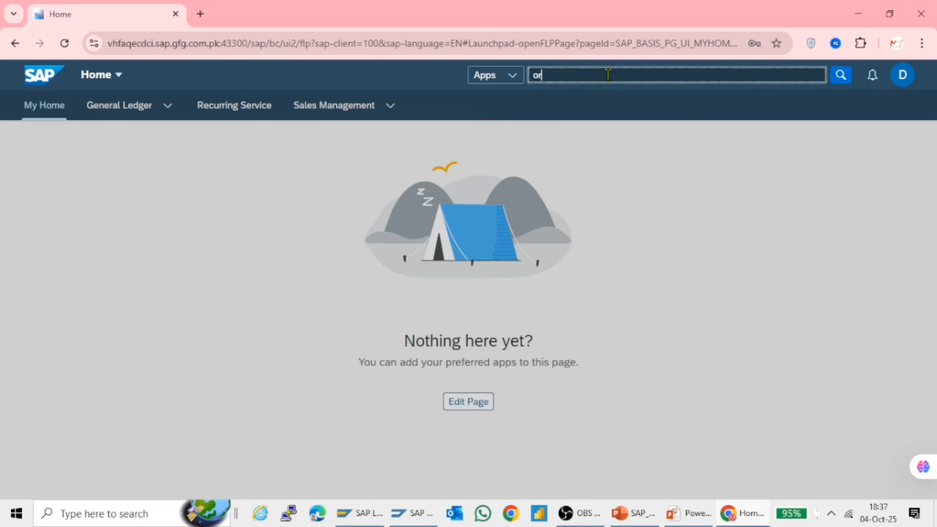
pyautogui.write('d')
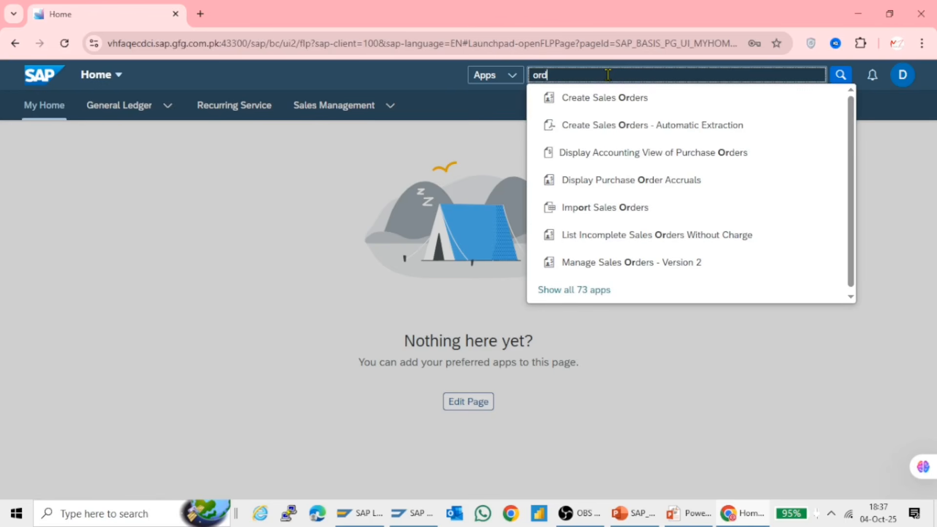
pyautogui.write('er ful')
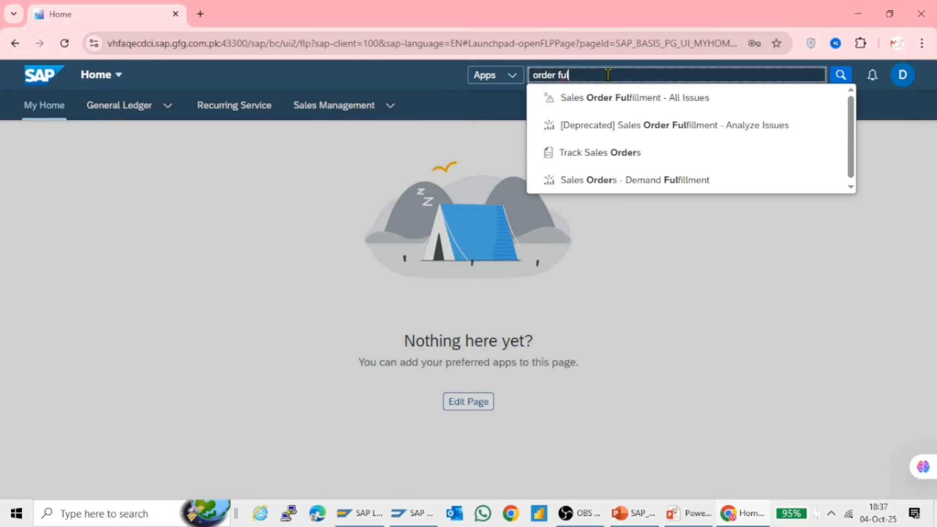
pyautogui.click(606, 100)
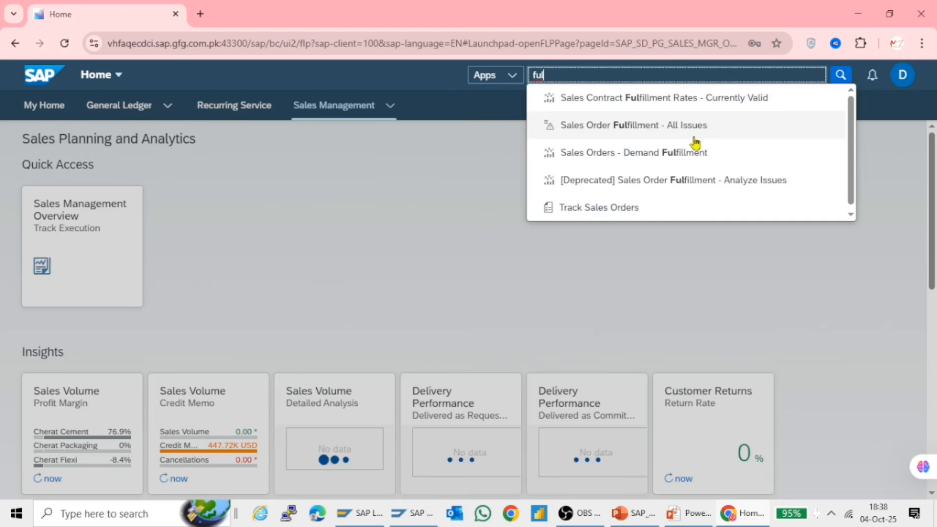
pyautogui.click(691, 180)
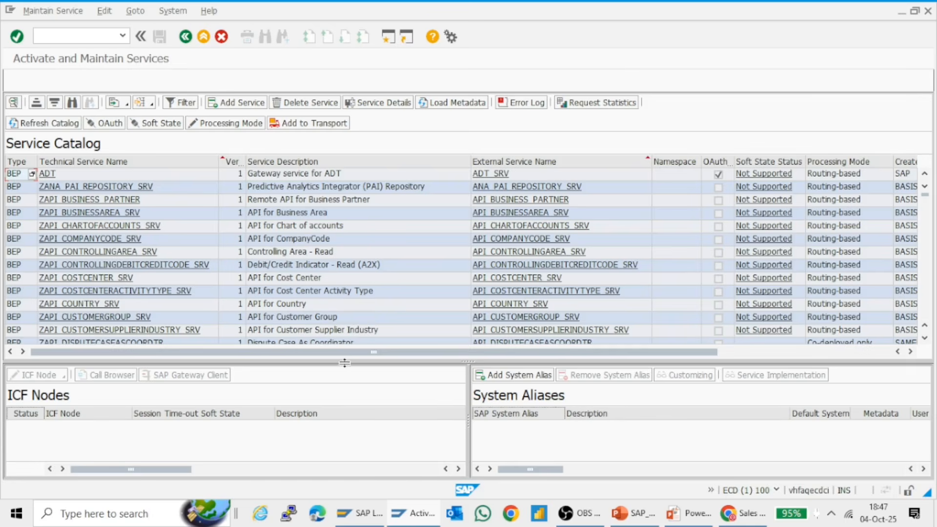
# In Activate and Maintain Services in SAP GUI, enlarge the ICF Nodes area, find sd_sofi in the service catalog, and select service ZSD_SOFI
pyautogui.moveTo(363, 279); pyautogui.dragTo(372, 223)
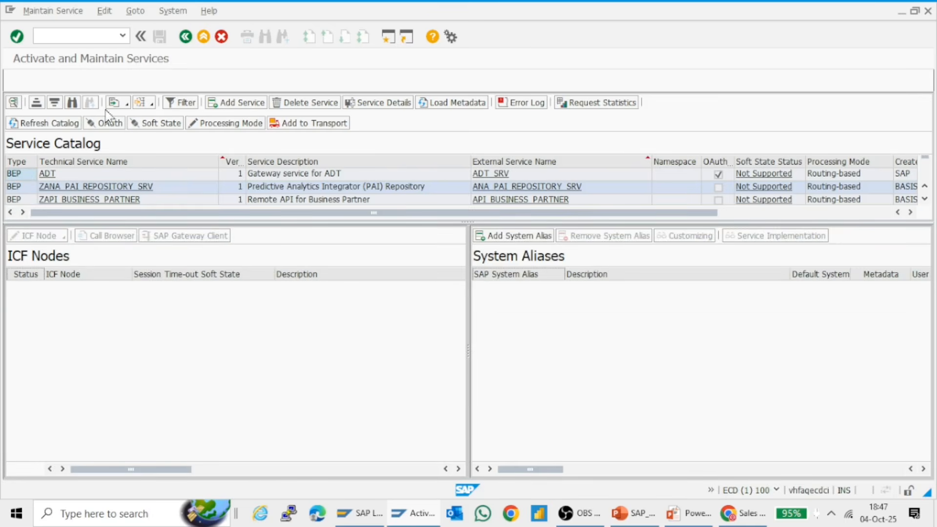
pyautogui.click(73, 103)
pyautogui.write('sd')
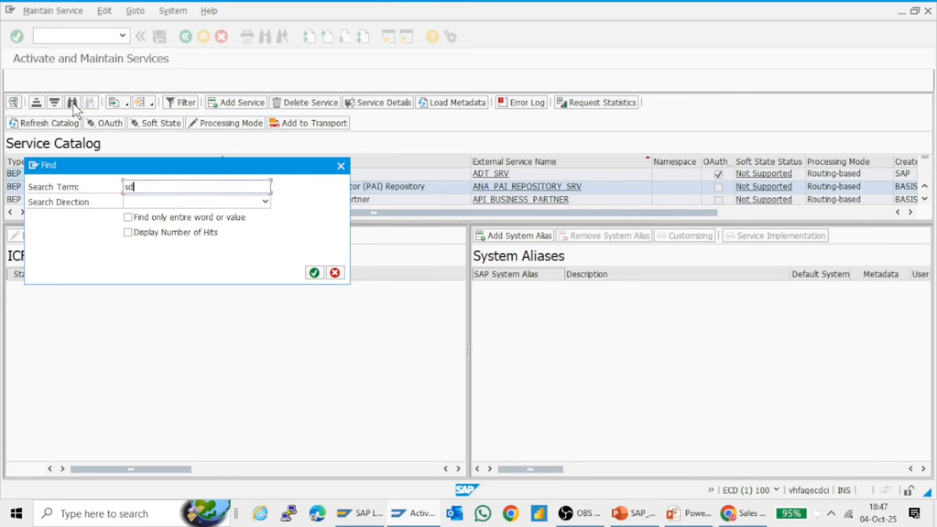
pyautogui.write('_sofi')
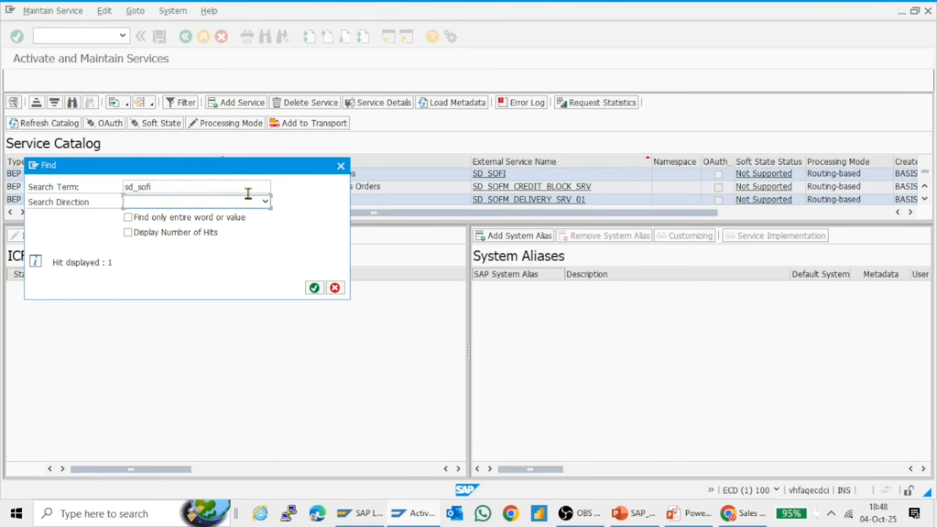
pyautogui.click(340, 167)
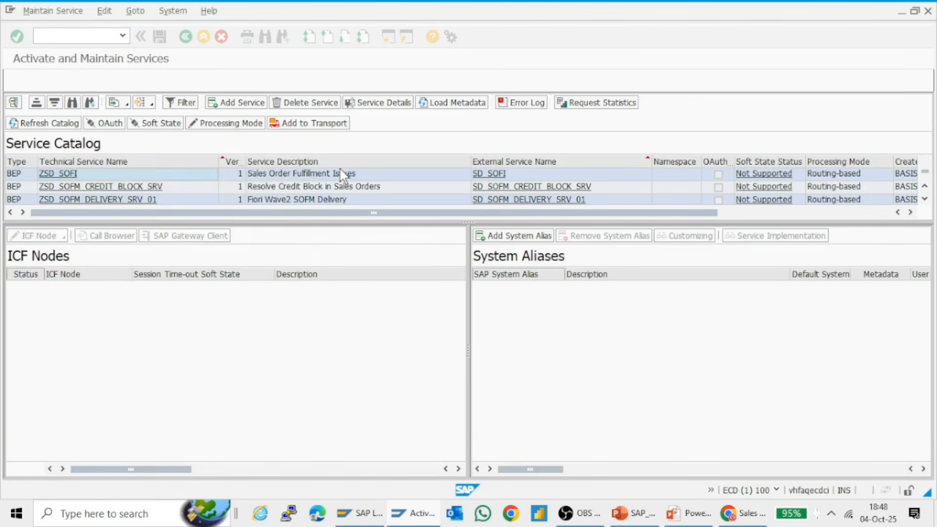
pyautogui.click(179, 174)
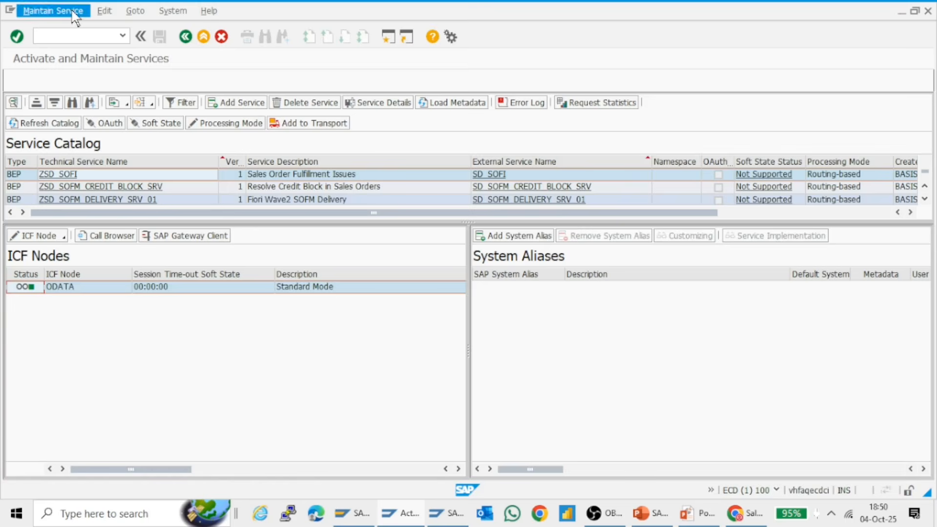
# Open the RFC connections configuration with /nsm59 and examine the ABAP Connections and HTTP Connections to ABAP System folders, collapsing each after viewing
pyautogui.write('/nsm')
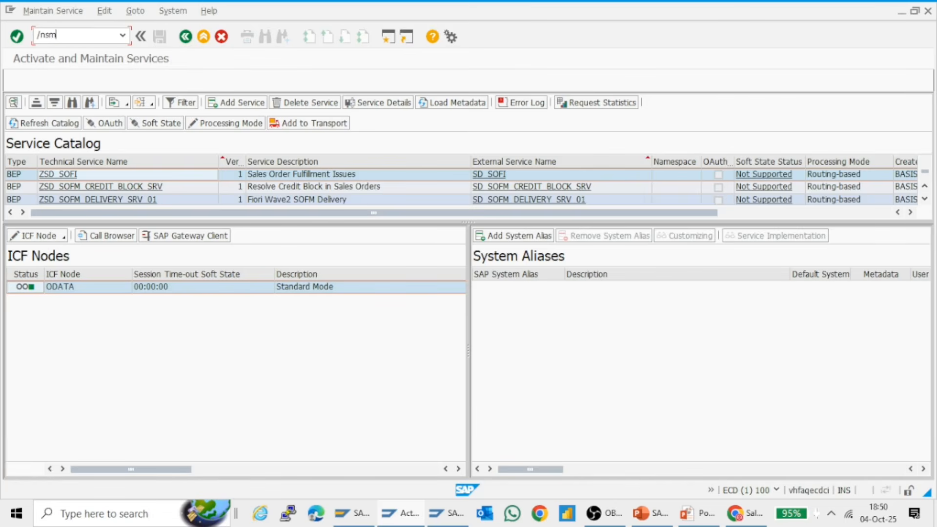
pyautogui.write('59')
pyautogui.press('Return')
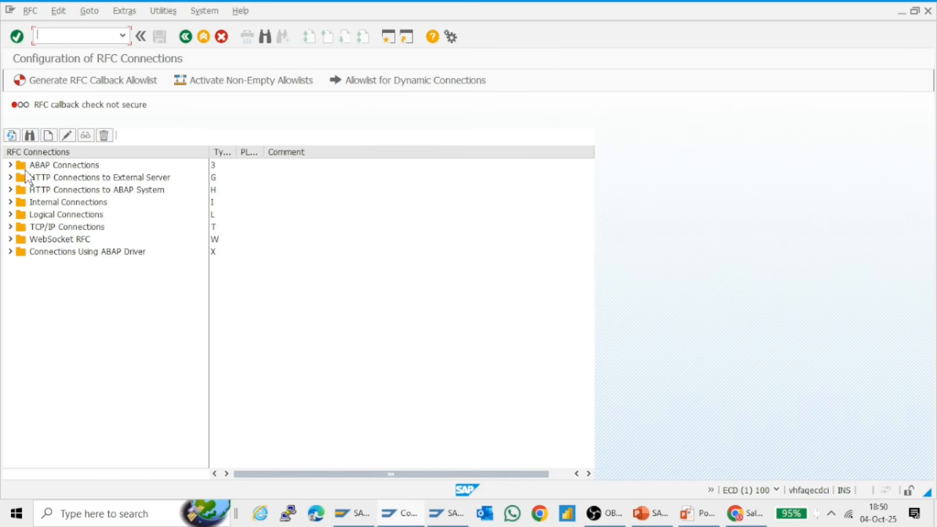
pyautogui.click(10, 165)
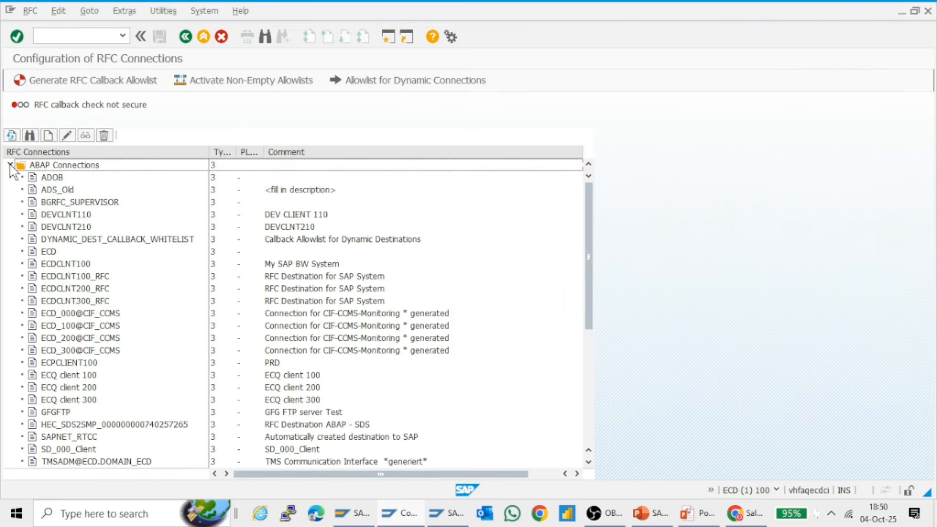
pyautogui.click(11, 166)
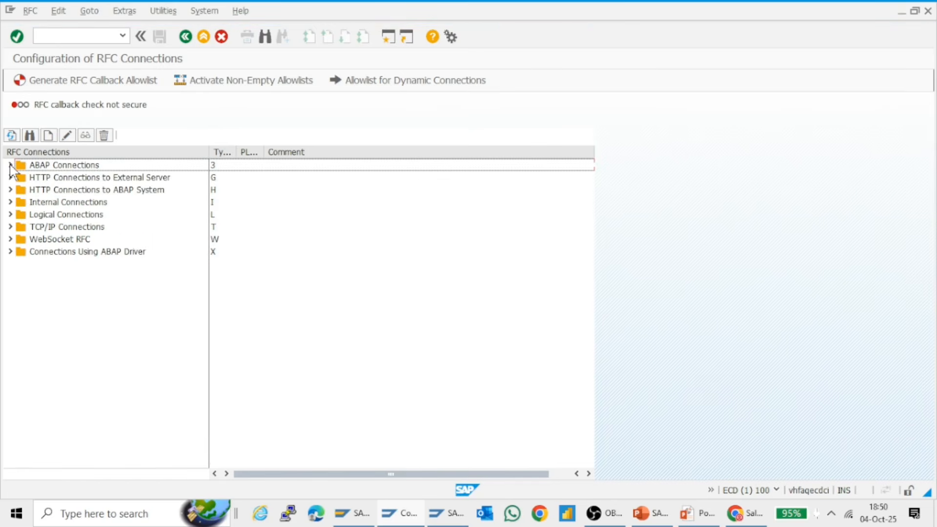
pyautogui.click(10, 189)
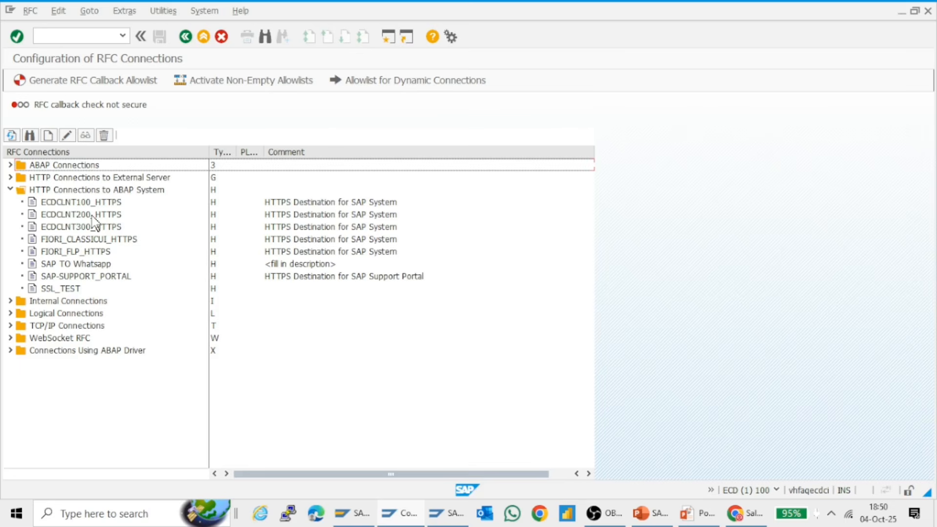
pyautogui.click(11, 190)
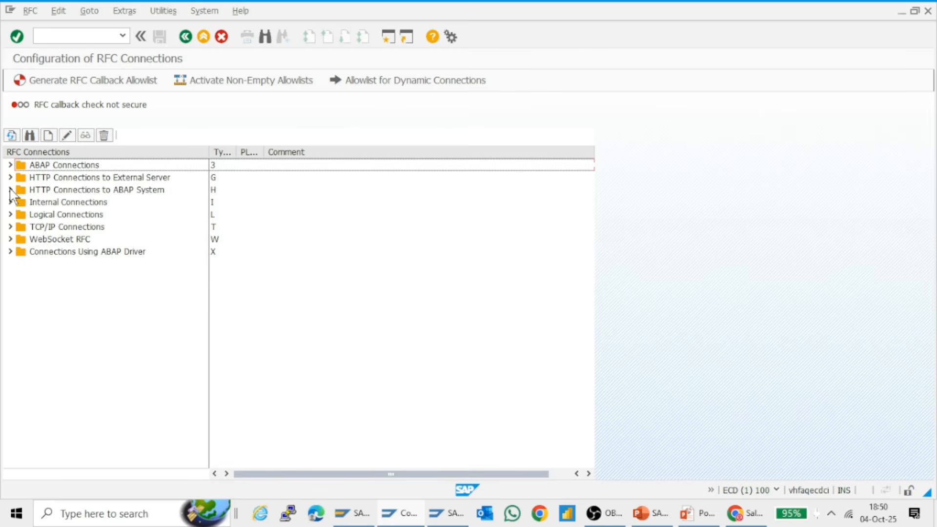